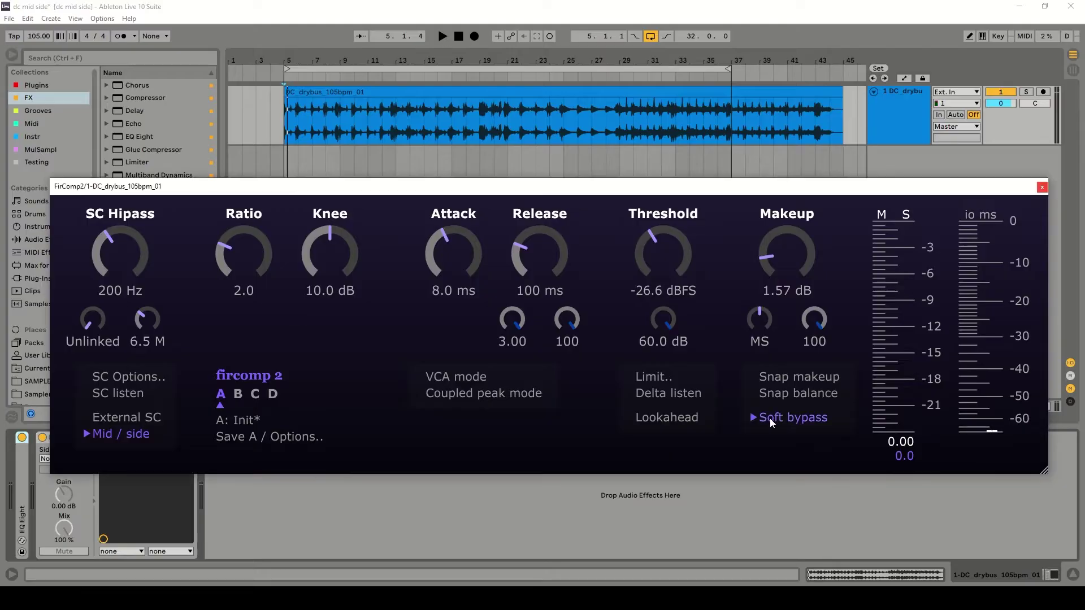
Step: Reposition the FirComp2 window below the drum bus clip and save the set
drag(502, 187, 507, 137)
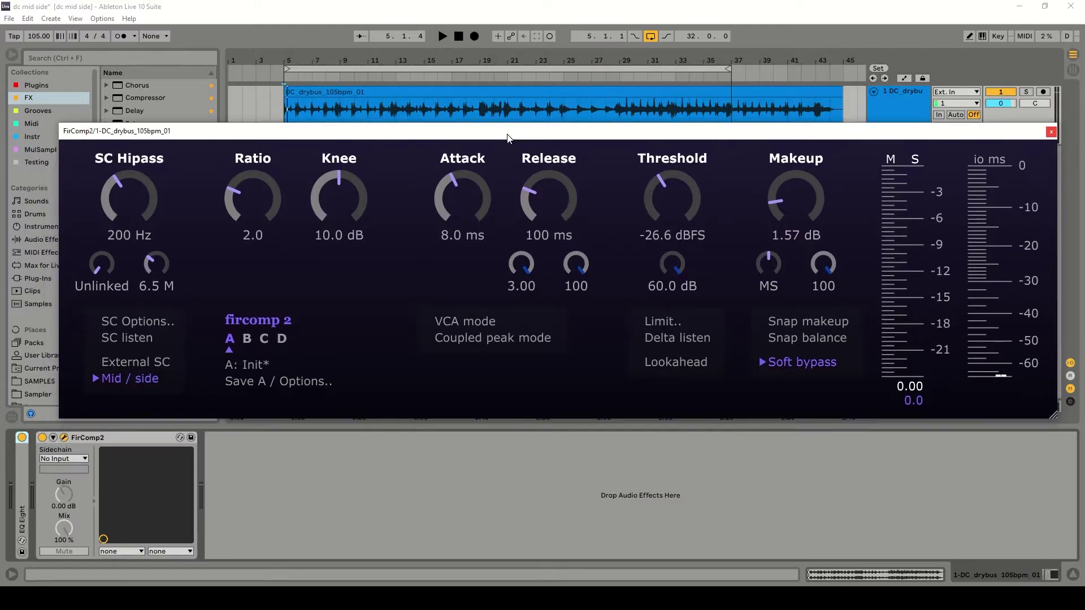
drag(406, 129, 380, 204)
click(307, 6)
key(ctrl+s)
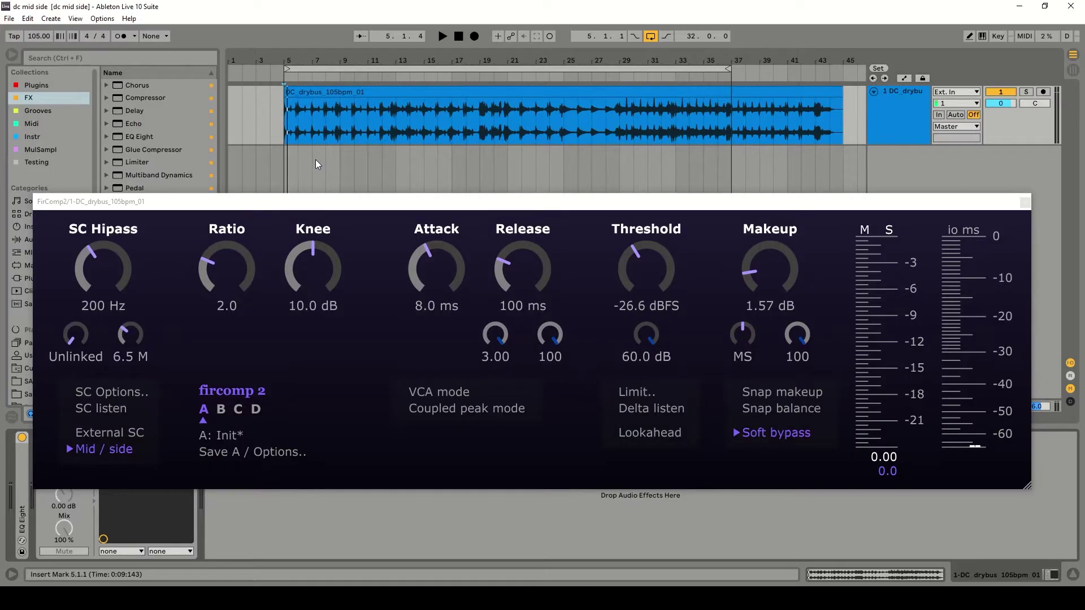
Step: Play the drum loop to compare FirComp2 with soft bypass on and off, leave soft bypass off, and save the set
key(space)
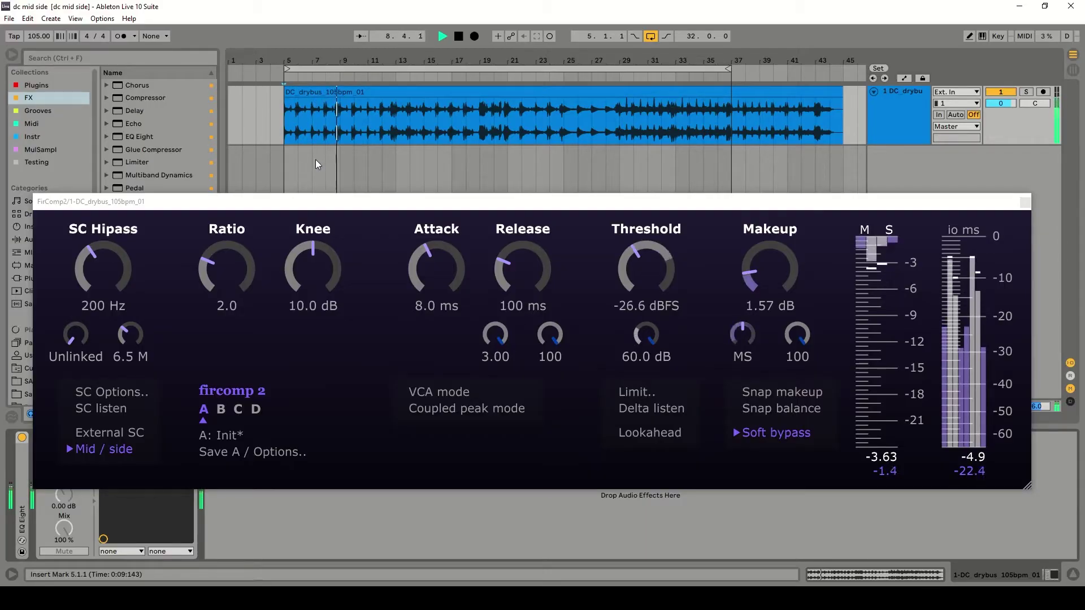
key(space)
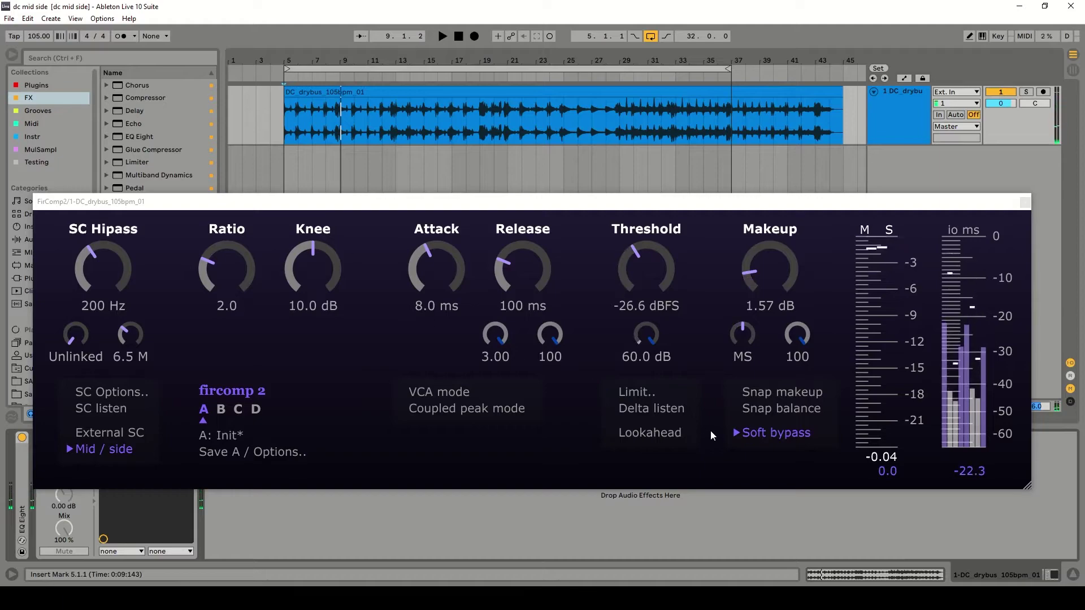
click(767, 433)
key(space)
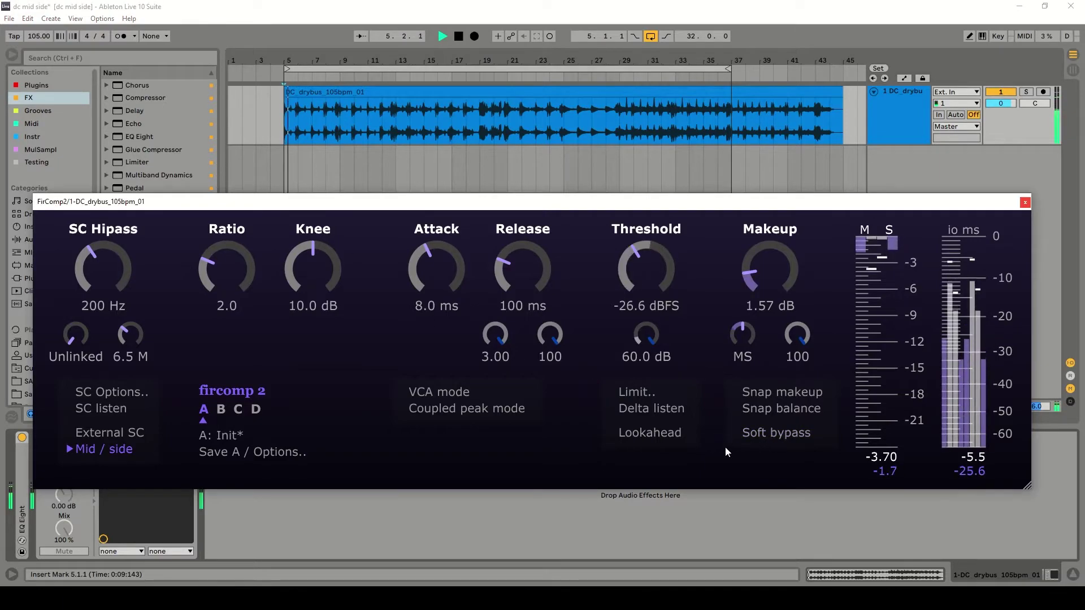
click(782, 432)
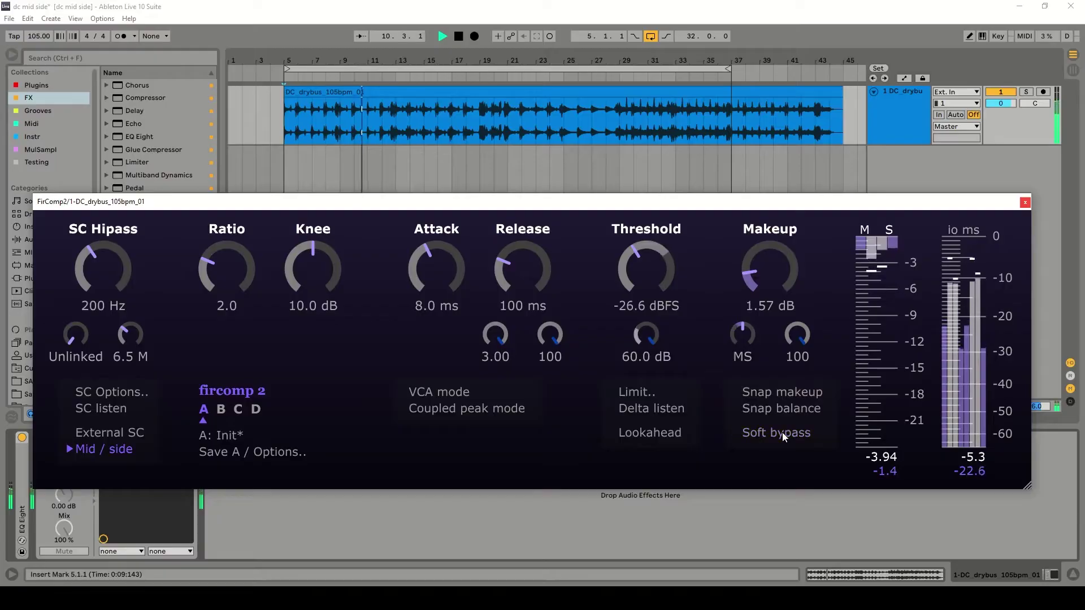
click(782, 432)
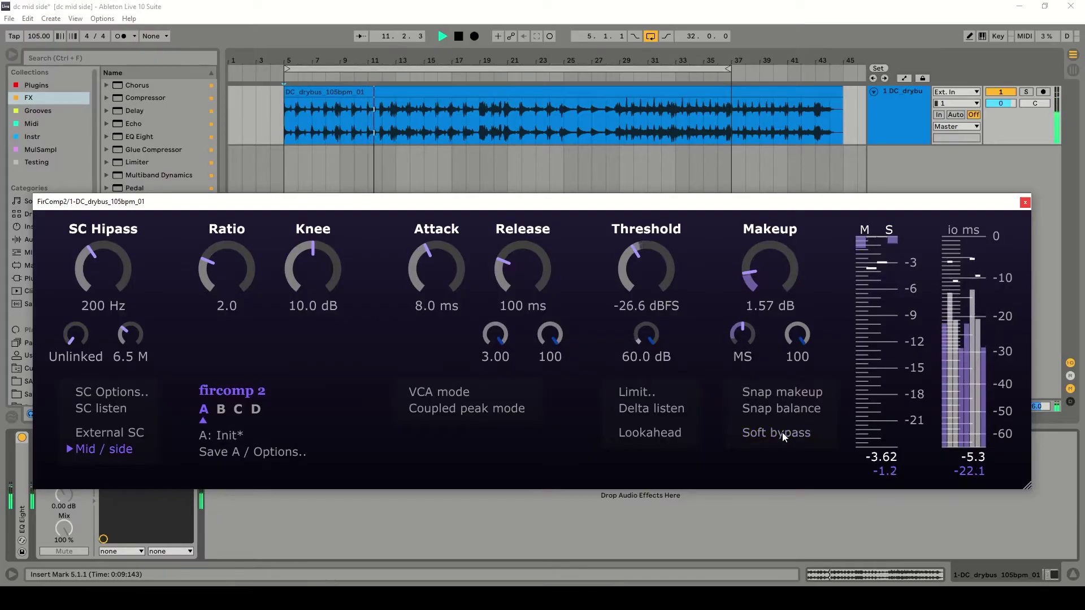
key(space)
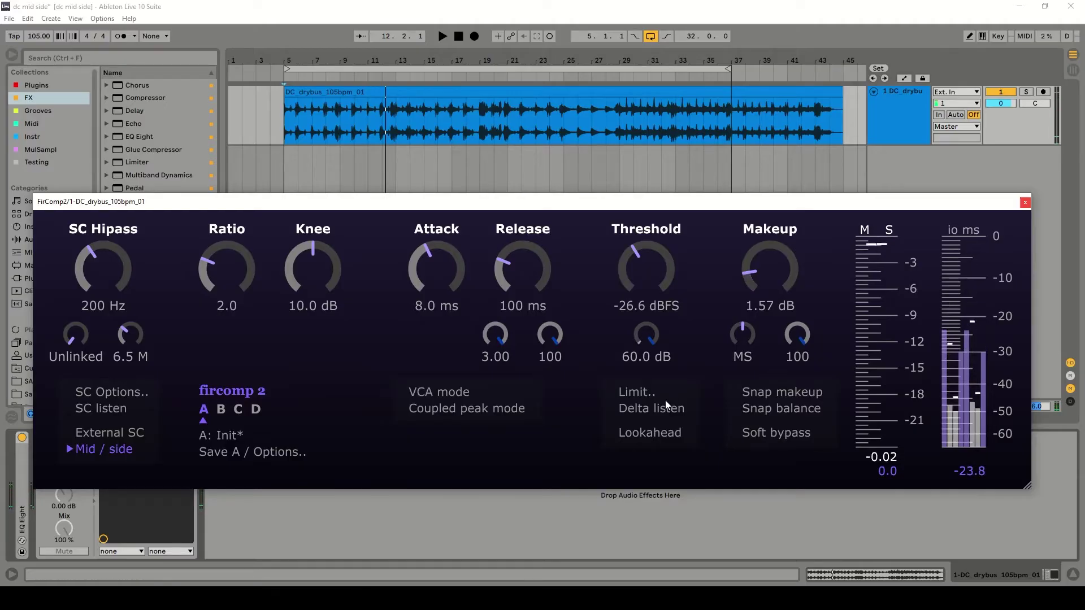
click(288, 5)
key(ctrl+s)
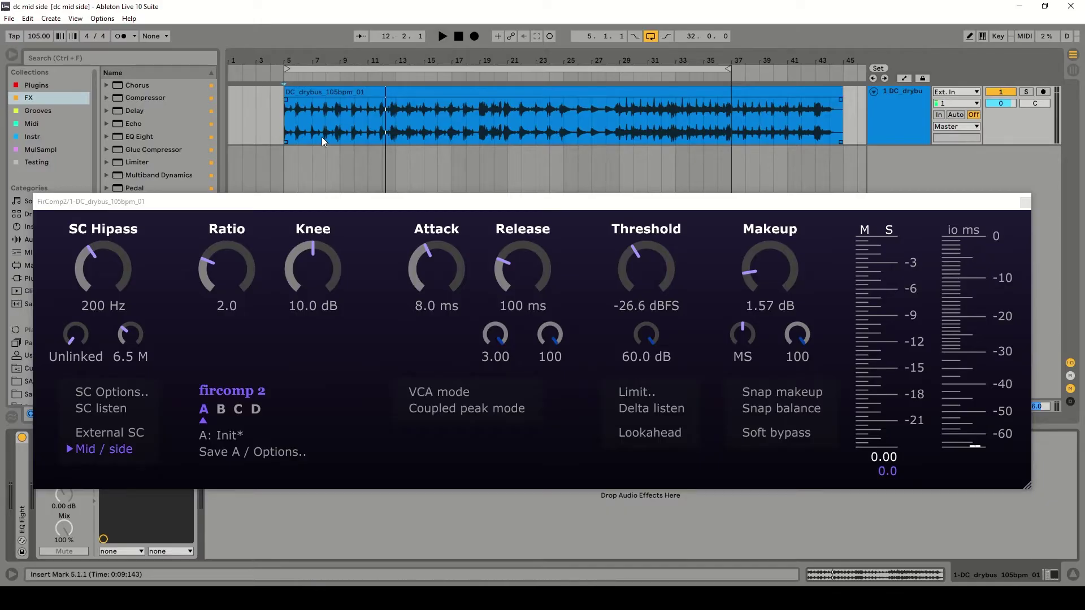
Step: Add a second FirComp2 after the existing one on the drum bus track, with the first instance deactivated
drag(503, 207, 523, 190)
key(ctrl+alt+p)
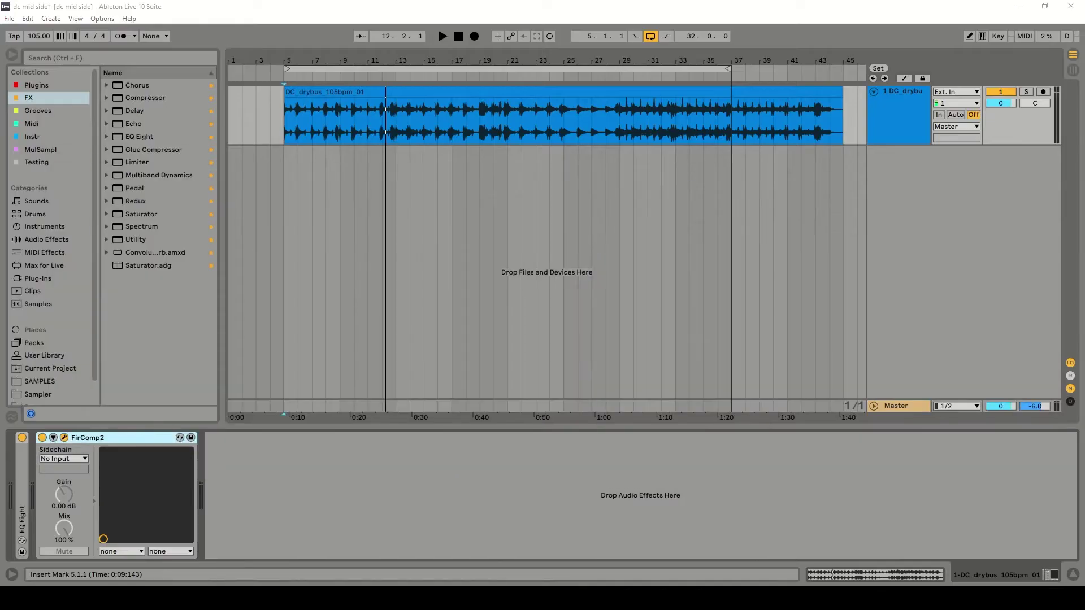
click(51, 162)
double_click(198, 97)
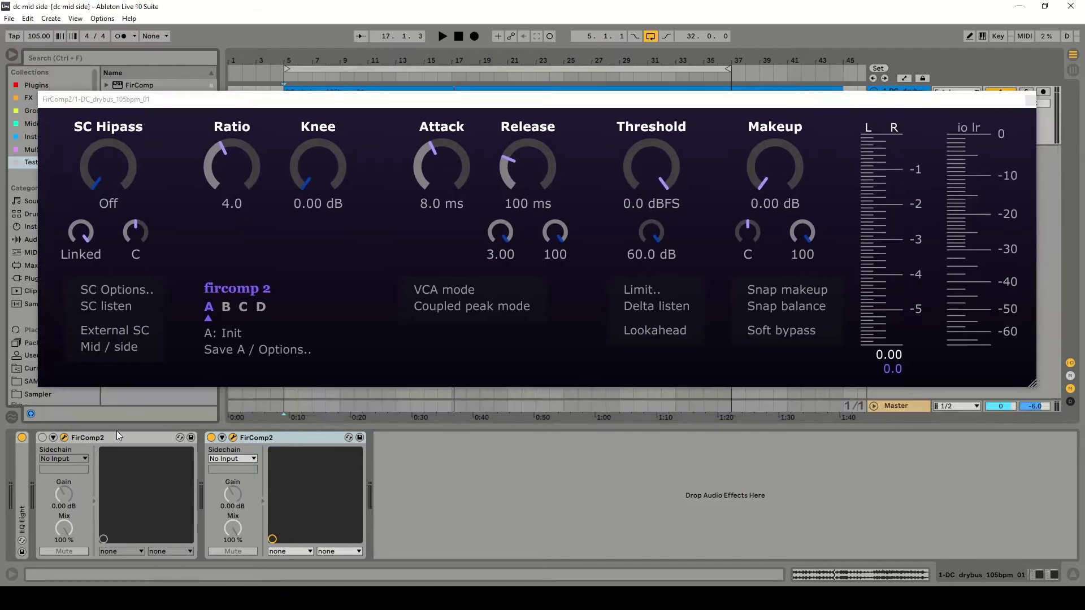
click(118, 437)
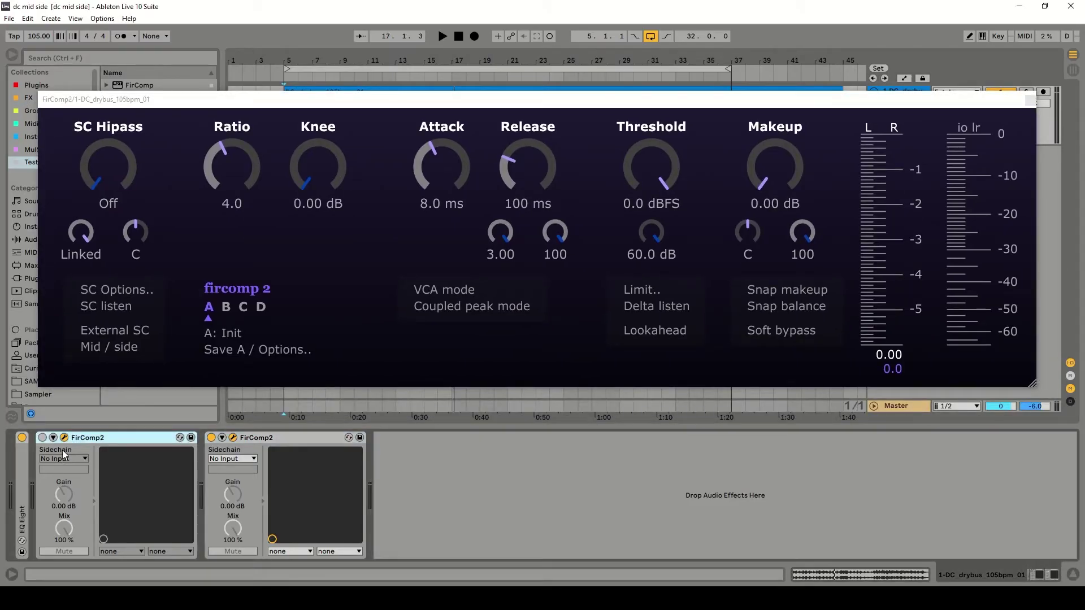
click(265, 439)
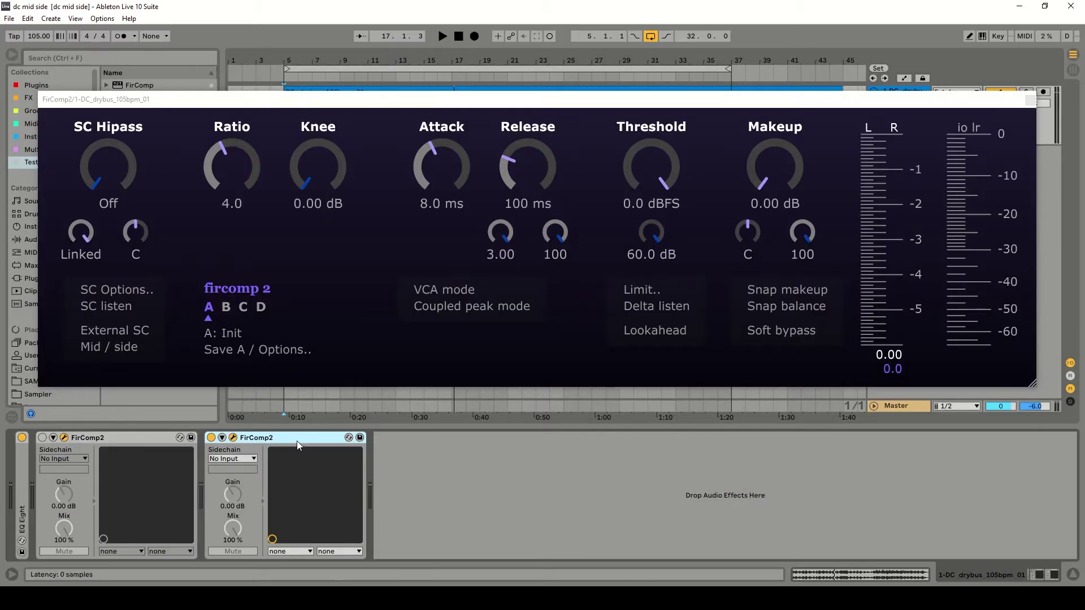
Step: Set the second FirComp2's sidechain high-pass to 200 Hz
click(105, 204)
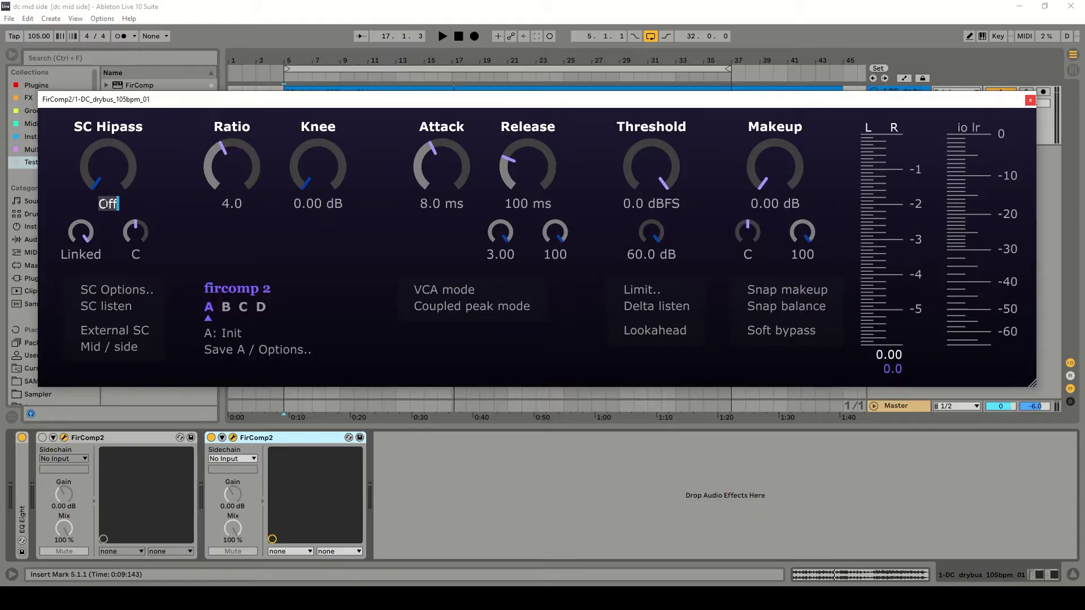
text(200)
key(Return)
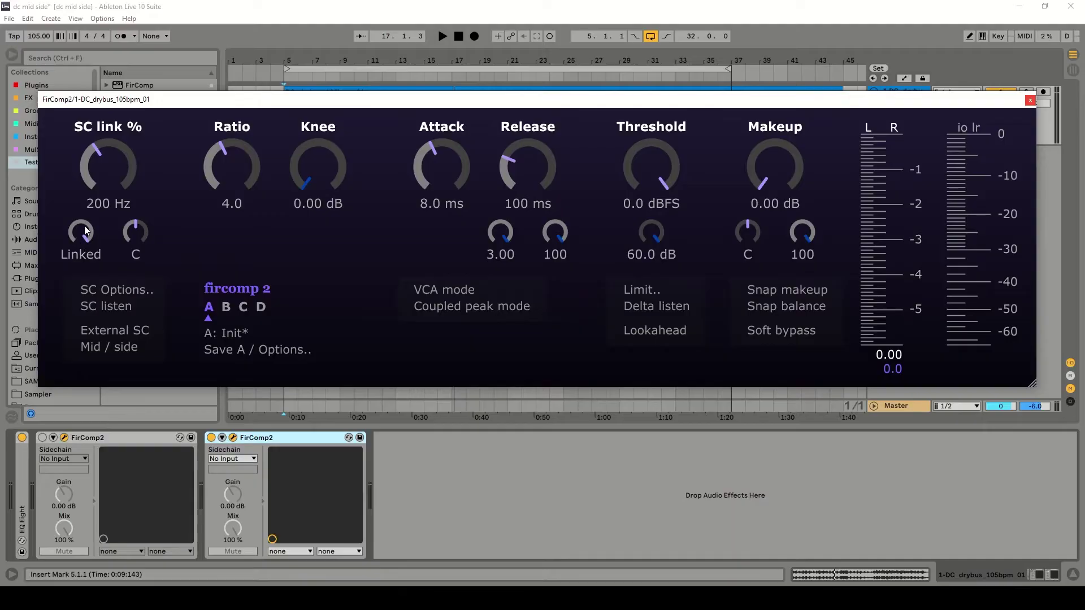
Step: Fully unlink the sidechain channels and enable mid/side mode with the sidechain balance fully at M
drag(84, 230, 94, 343)
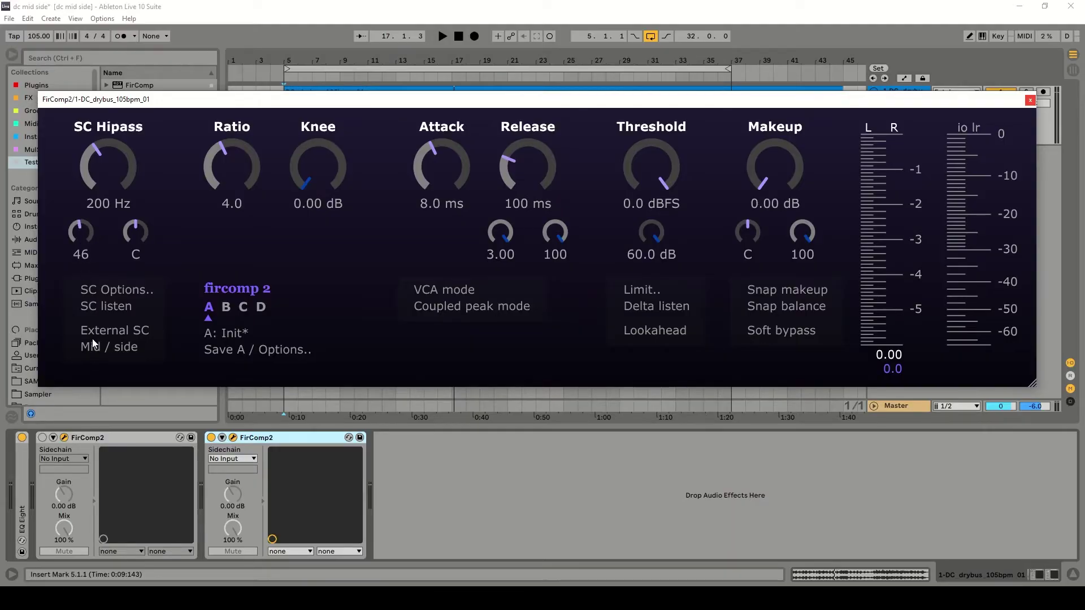
drag(80, 228, 82, 243)
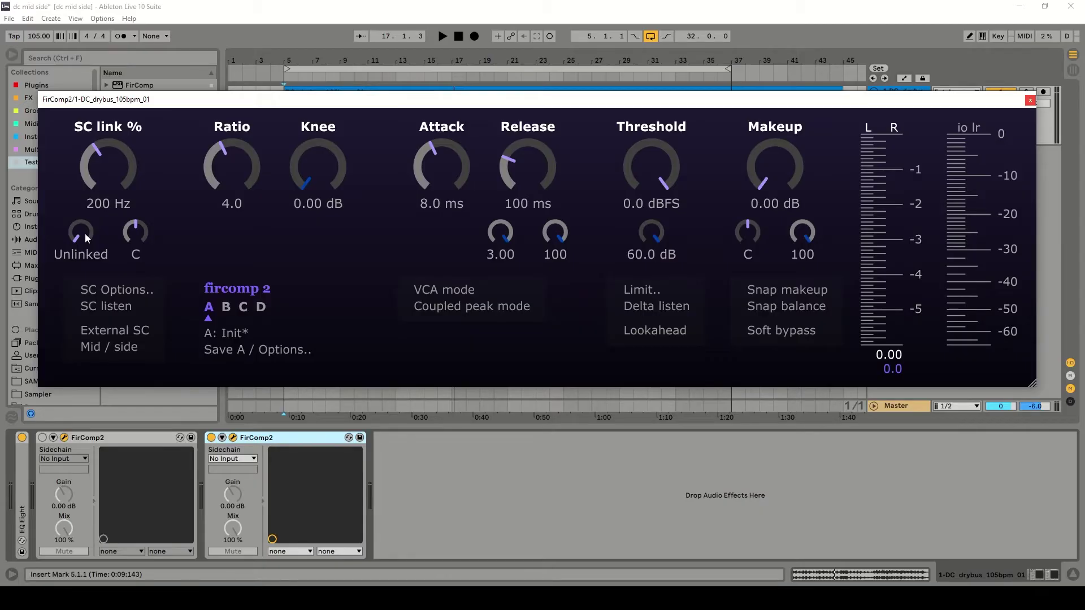
click(122, 348)
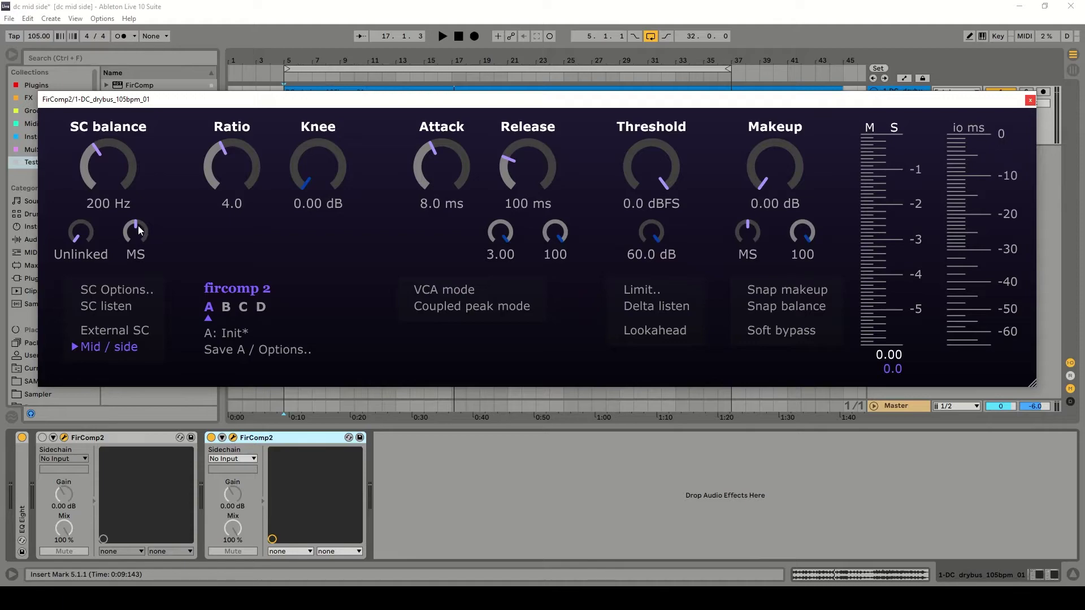
drag(137, 225, 168, 354)
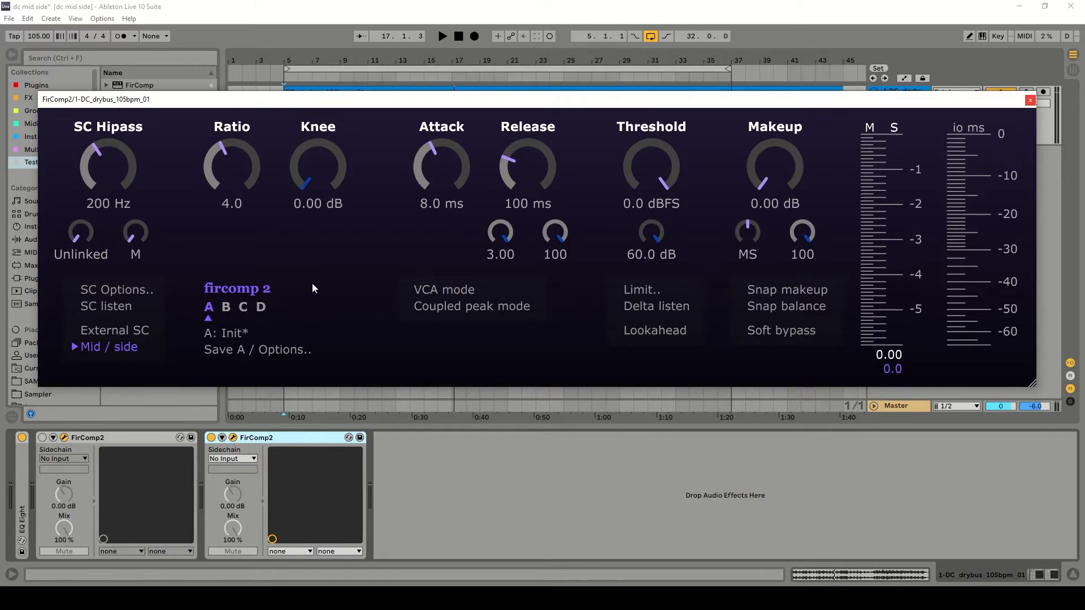
Step: Set the compressor's ratio to 2.0 and knee to 10 dB, and save the set
click(232, 203)
text(2)
key(Return)
click(315, 203)
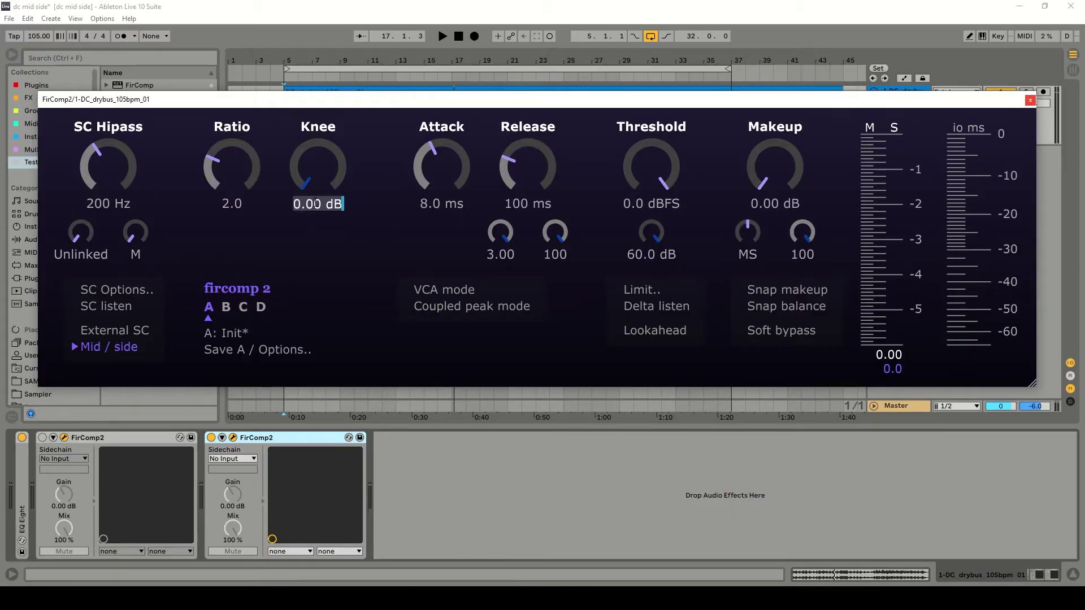
text(10)
key(Return)
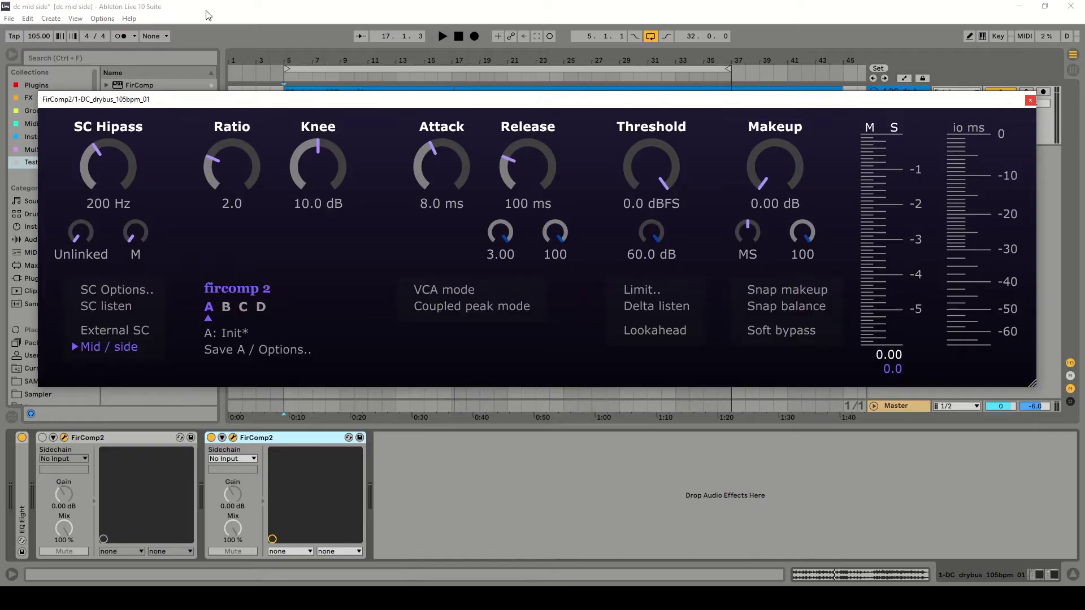
click(9, 18)
click(34, 117)
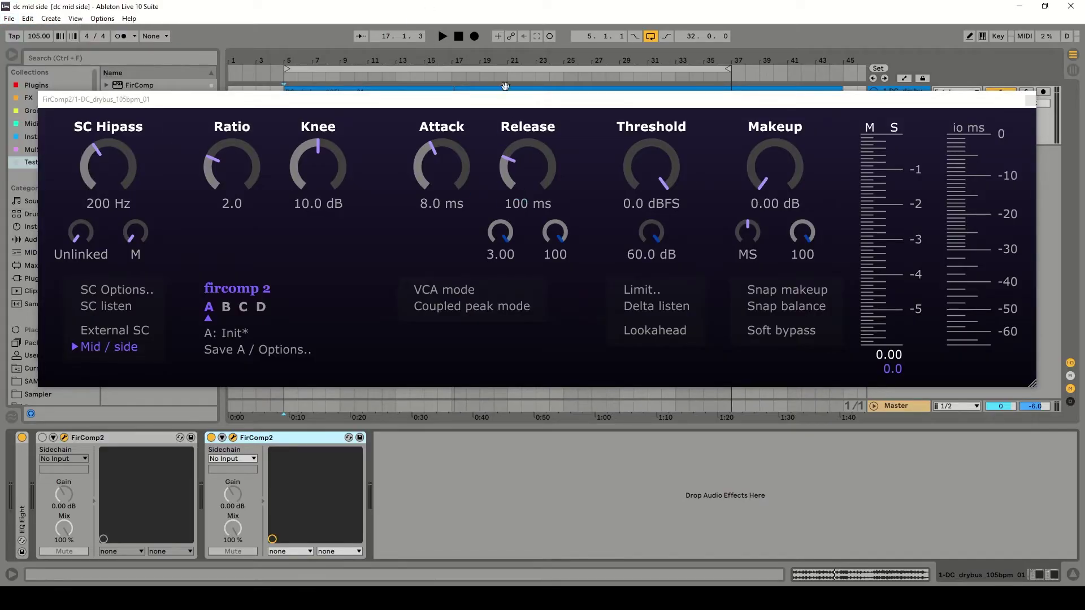
Step: Play the loop while lowering the threshold to -60 dBFS to audition mid-only compression, and stop playback
key(space)
drag(657, 170, 679, 401)
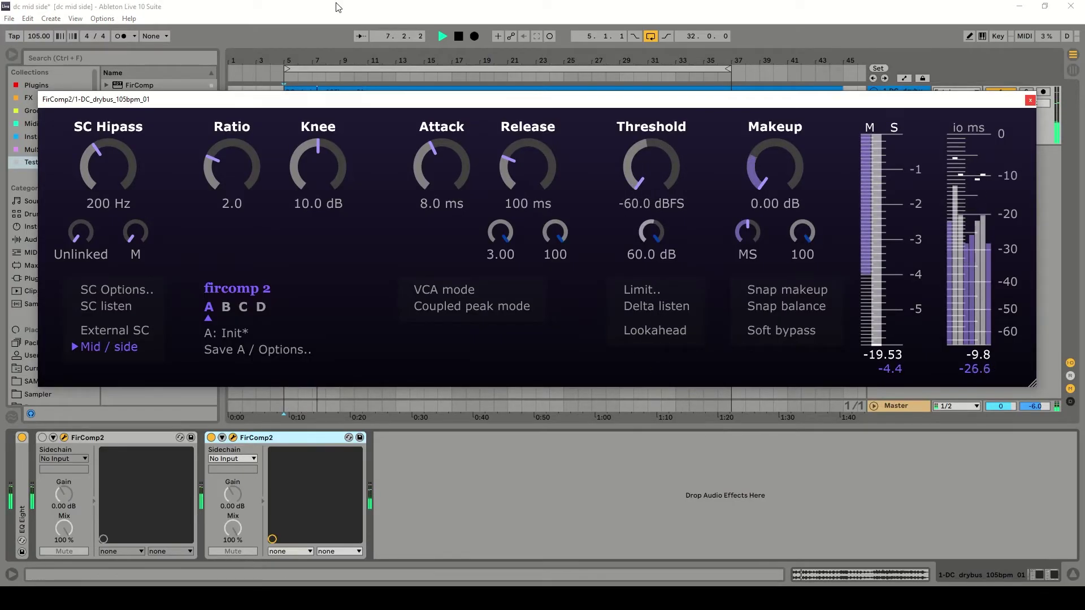
click(433, 85)
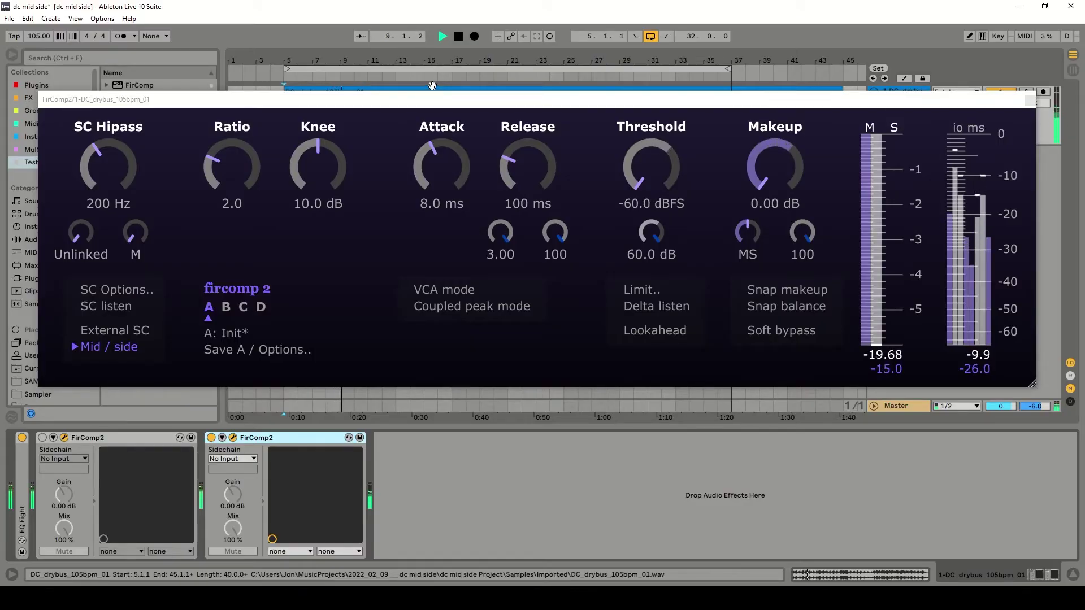
key(space)
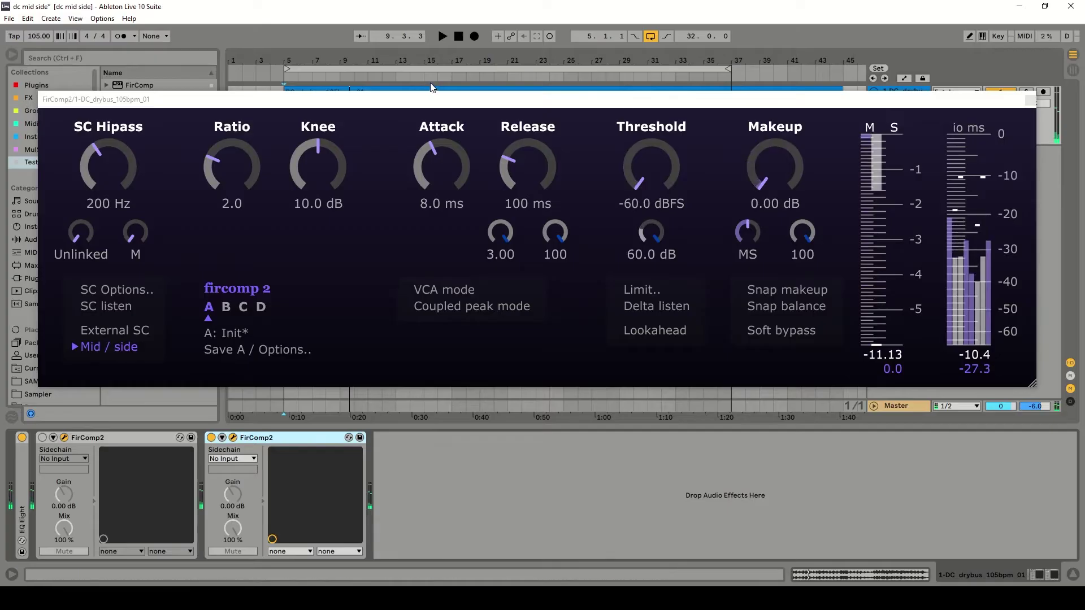
Step: Turn the sidechain balance fully to S and play the loop with the threshold lowered to -60 dBFS to audition side-only compression
drag(649, 182, 645, 138)
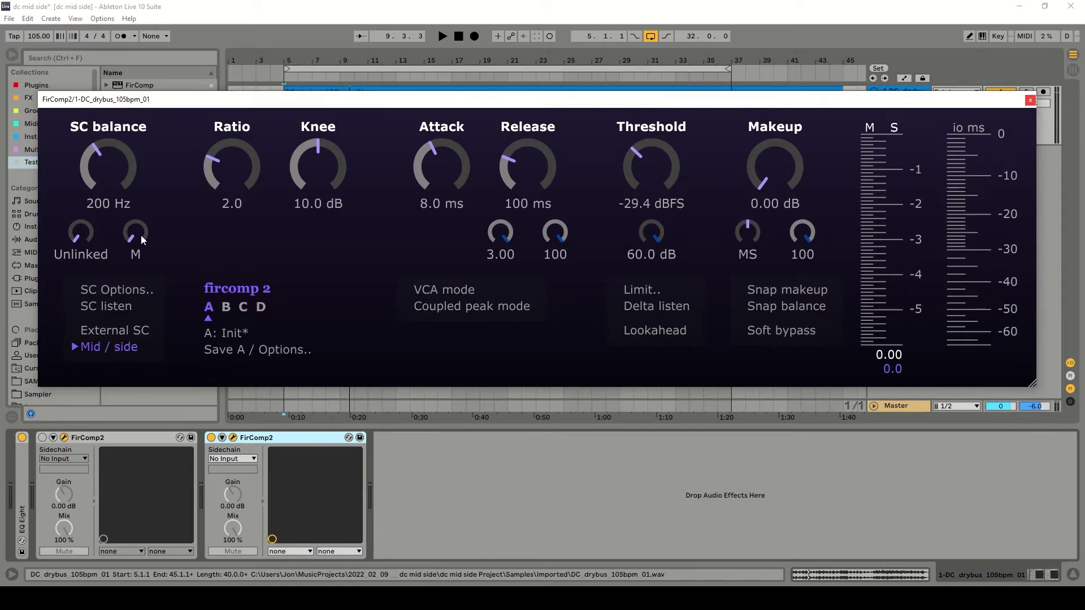
drag(141, 235, 141, 220)
key(space)
drag(655, 186, 680, 418)
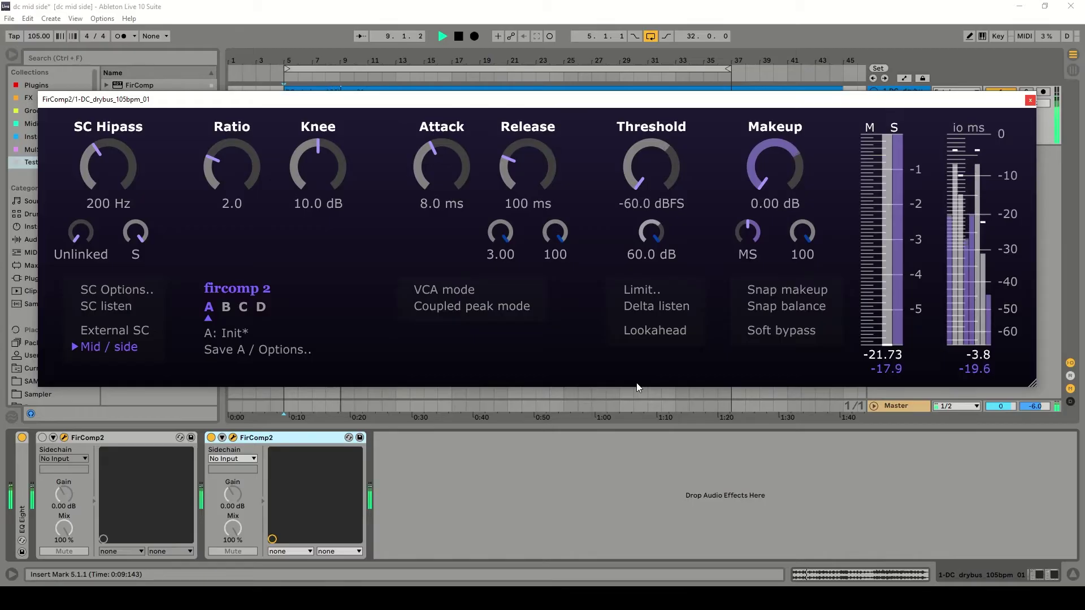
click(349, 89)
key(space)
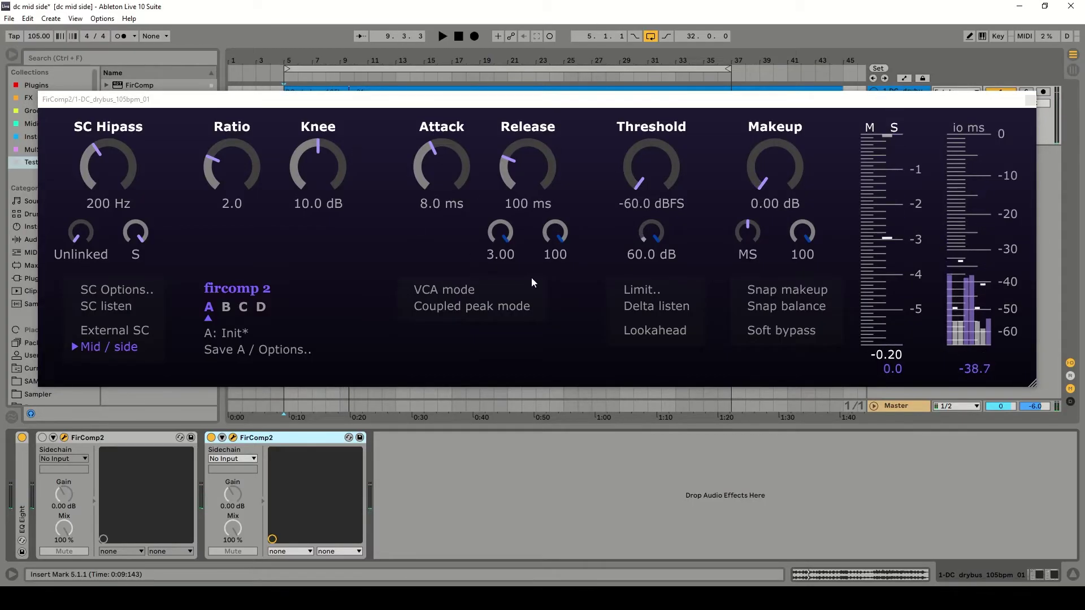
Step: Reset the threshold to 0.0 dBFS and the sidechain balance to MS, and save the set
key(ctrl+s)
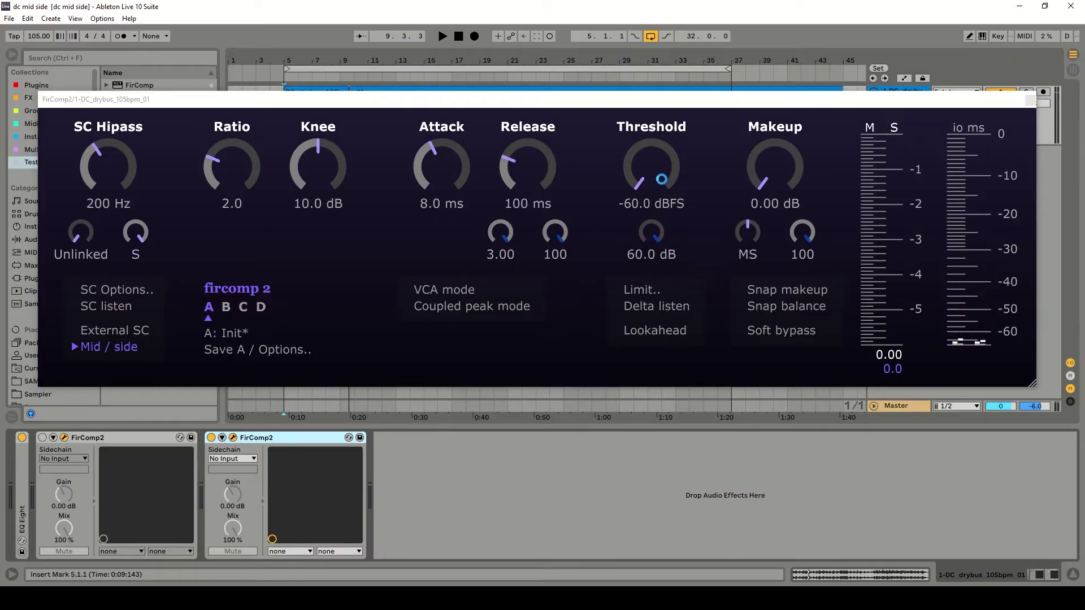
double_click(661, 179)
drag(136, 232, 136, 232)
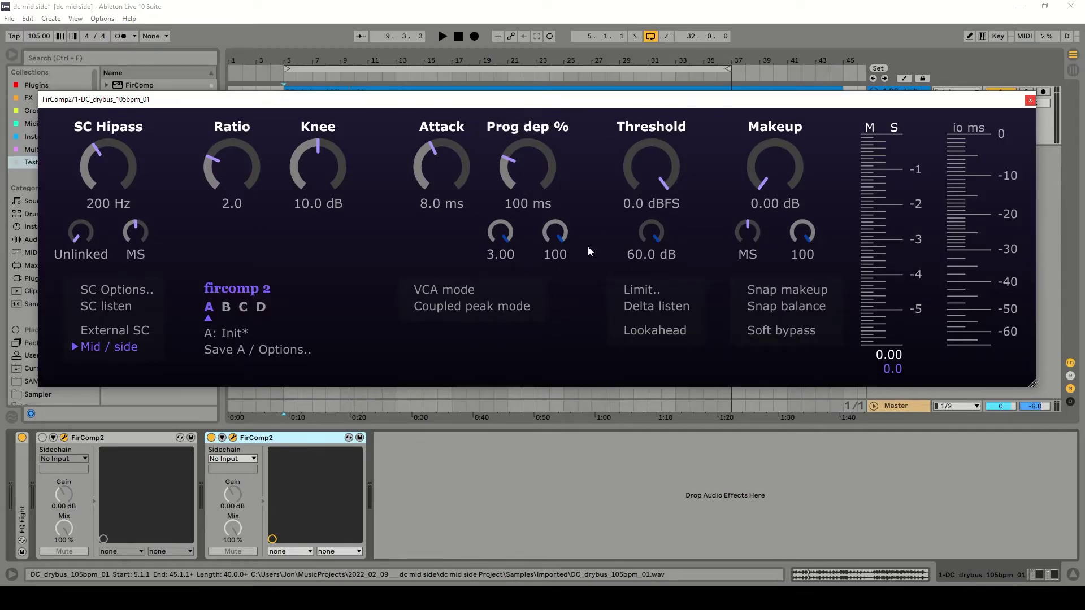
key(ctrl+s)
Step: Play the loop while lowering the threshold to about -23.6 dBFS with the sidechain balance centred, and stop playback
key(space)
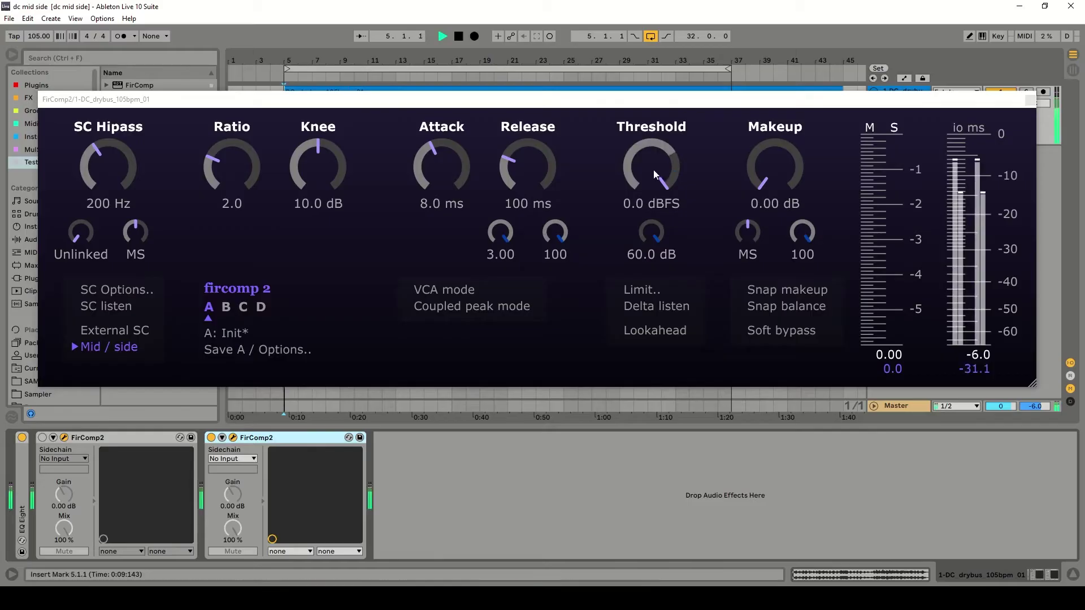
drag(655, 165, 673, 299)
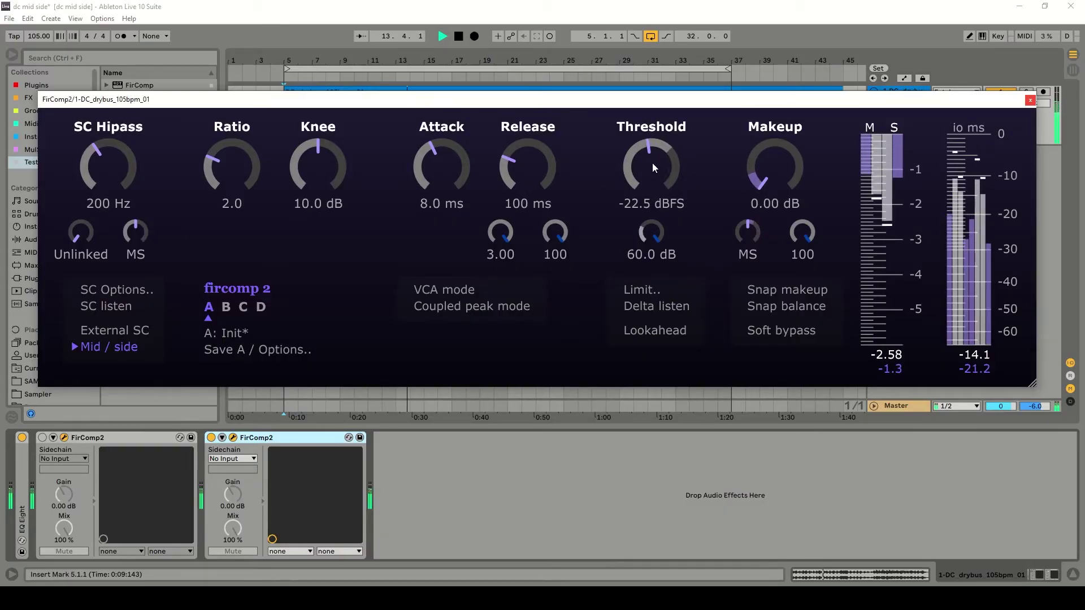
drag(656, 164, 655, 165)
key(space)
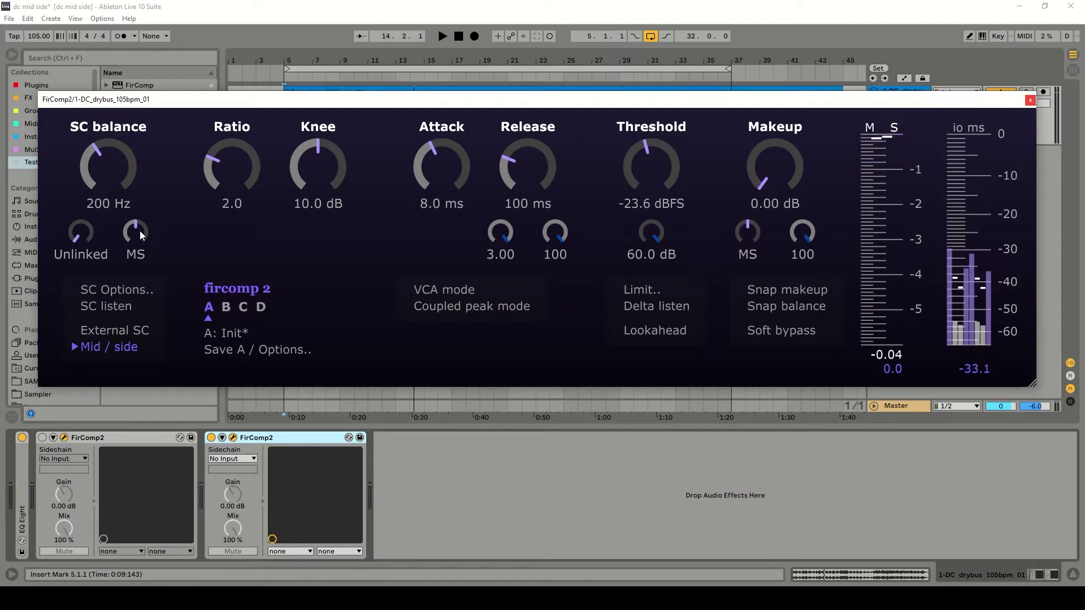
Step: During playback, set the sidechain balance to about 6.2 M and the threshold to about -31.2 dBFS, and stop playback
key(space)
drag(140, 230, 137, 259)
drag(626, 177, 658, 195)
mouse_move(136, 231)
mouse_down()
mouse_move(138, 259)
mouse_move(136, 244)
mouse_up()
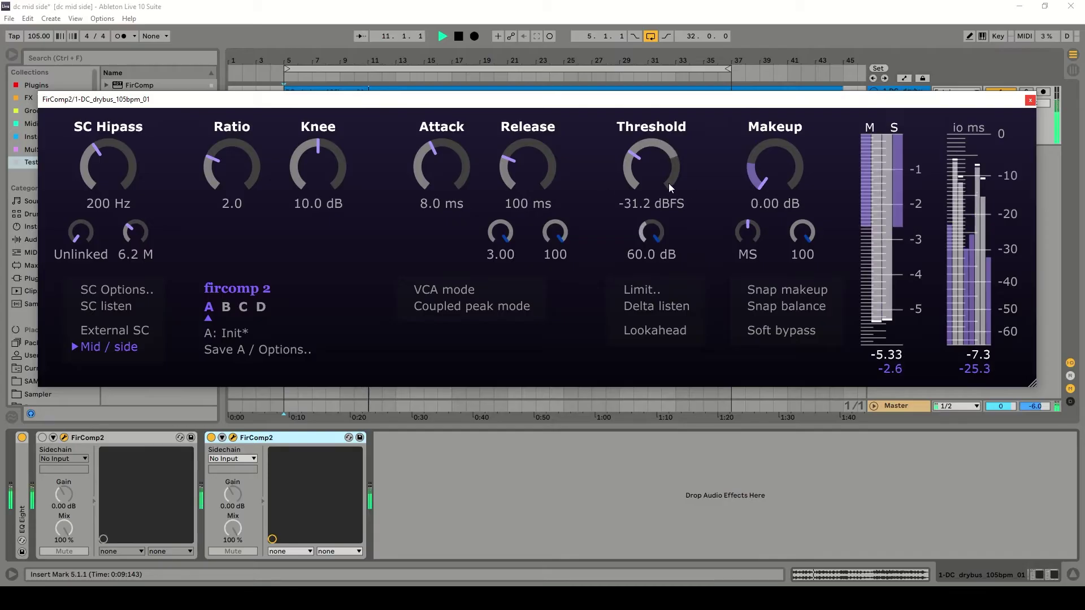
key(space)
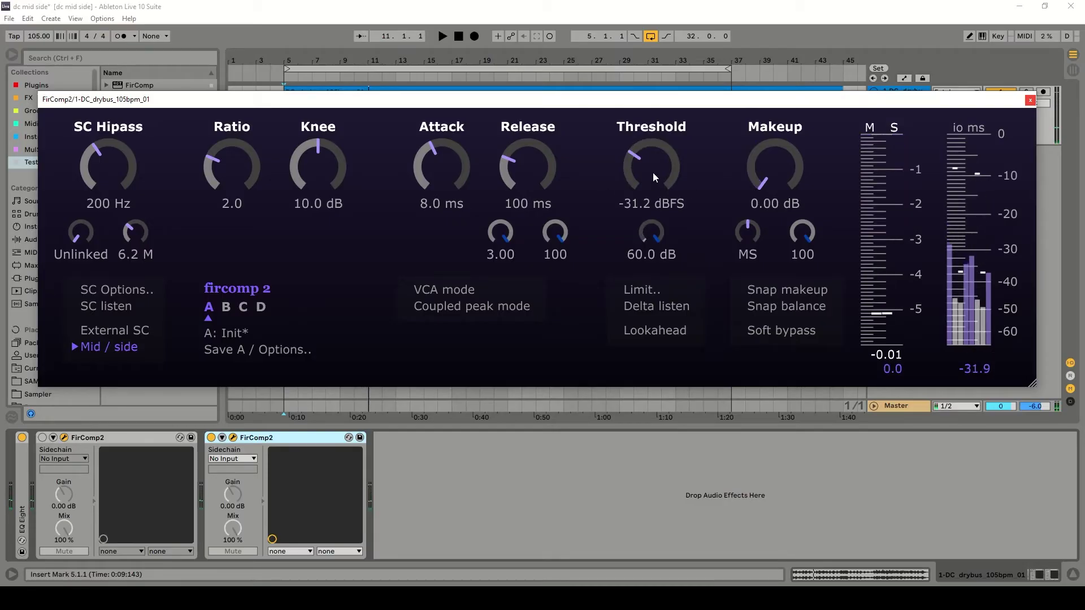
Step: Play the loop while raising the threshold to about -22.8 dBFS, and stop playback
key(space)
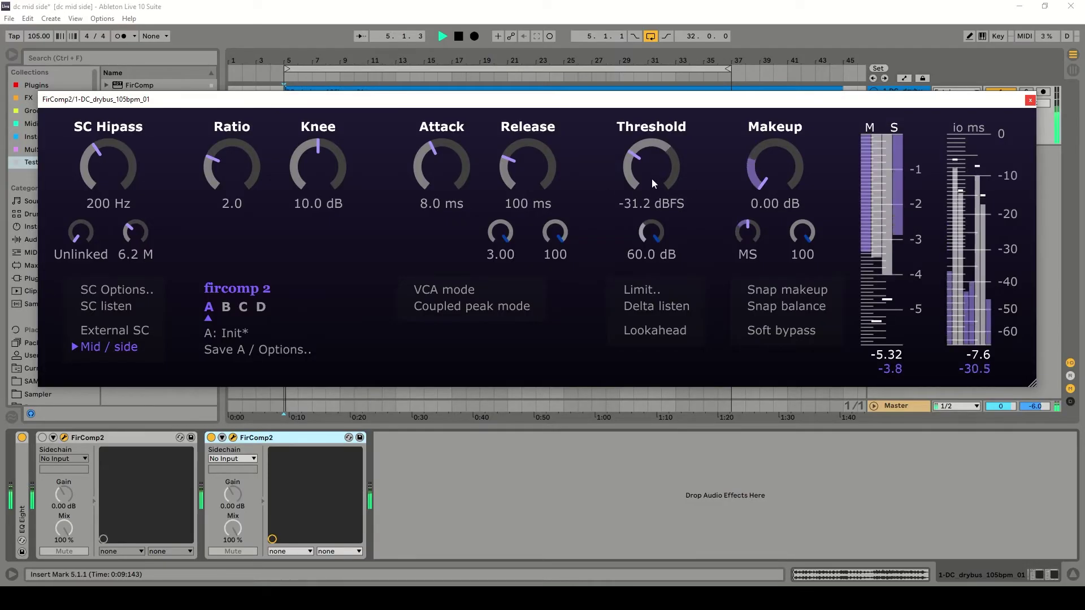
drag(652, 178, 660, 144)
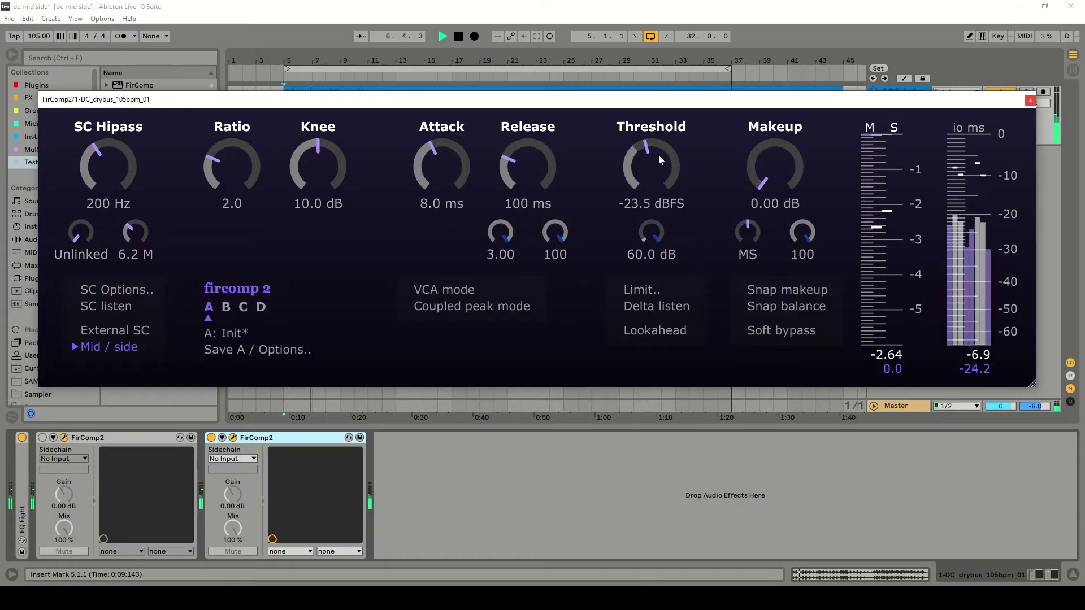
drag(659, 155, 659, 152)
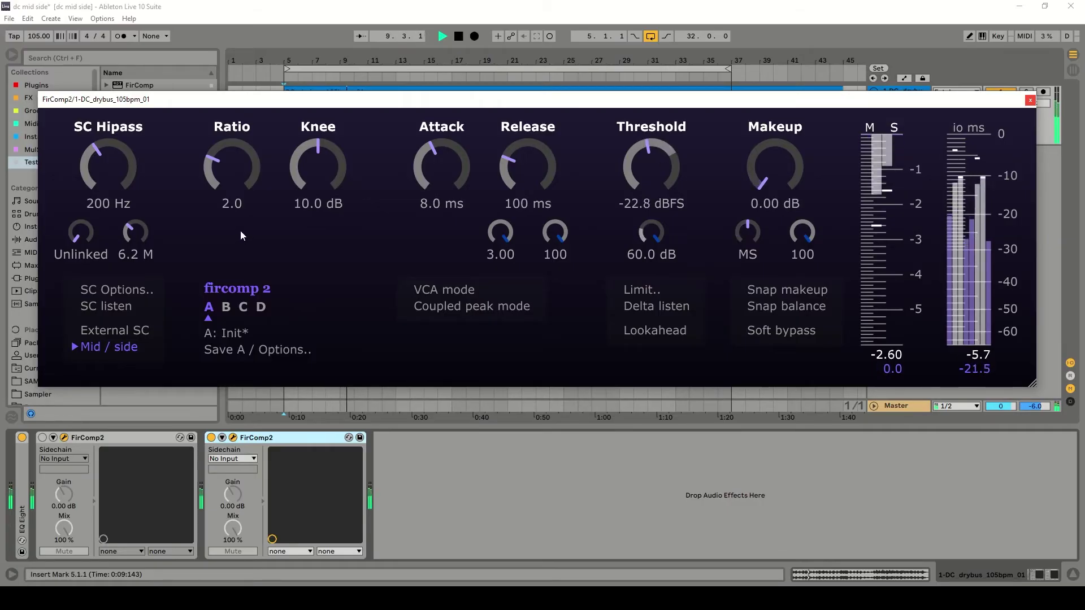
key(space)
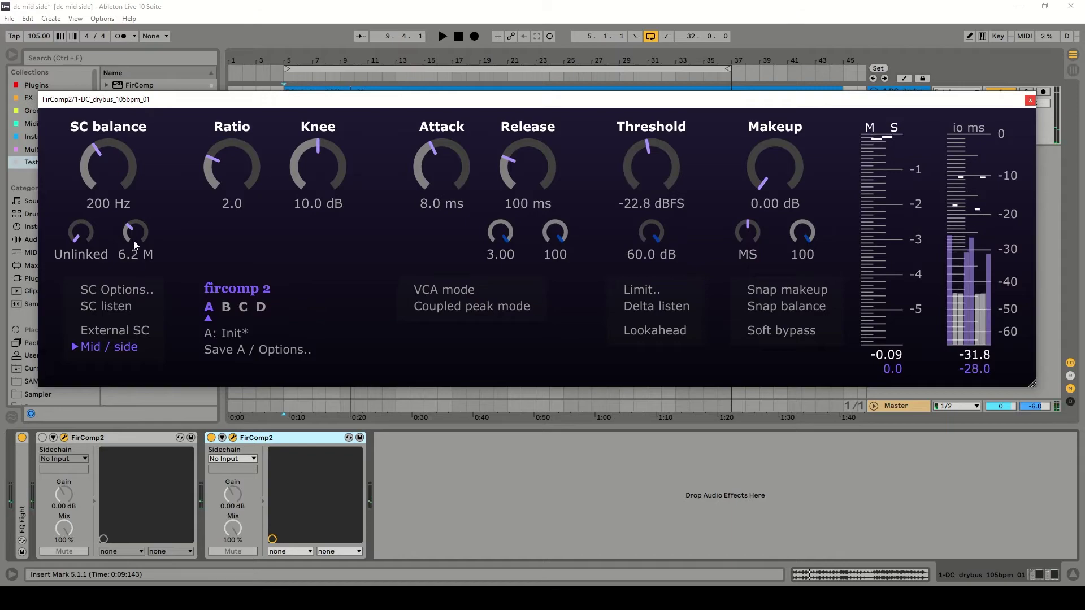
Step: Set the sidechain balance to about 3.4 M, replay the loop, and save the set
drag(134, 233, 227, 215)
key(space)
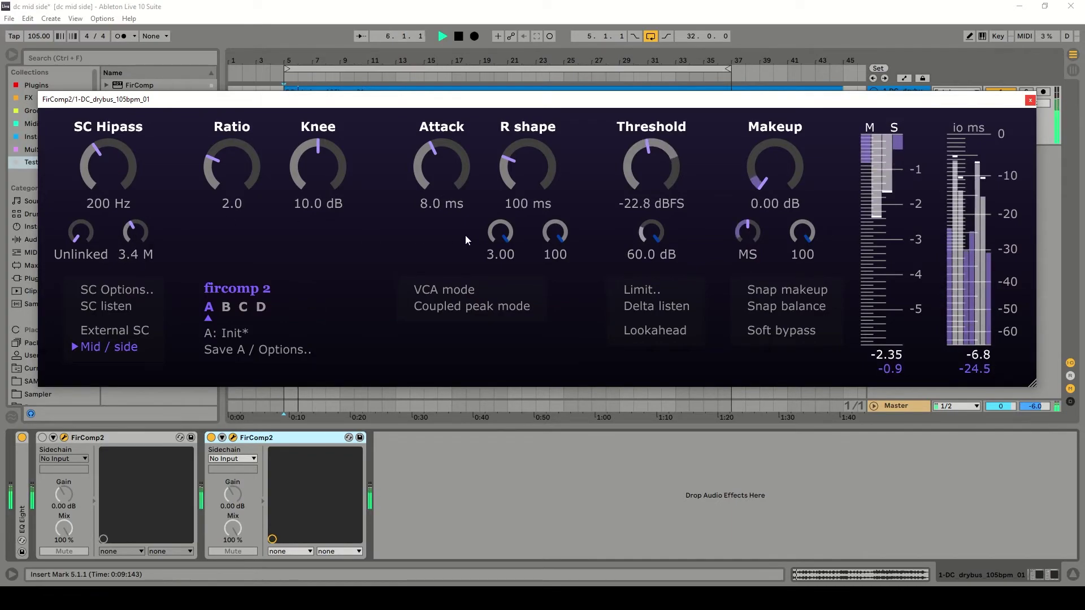
click(293, 7)
key(ctrl+s)
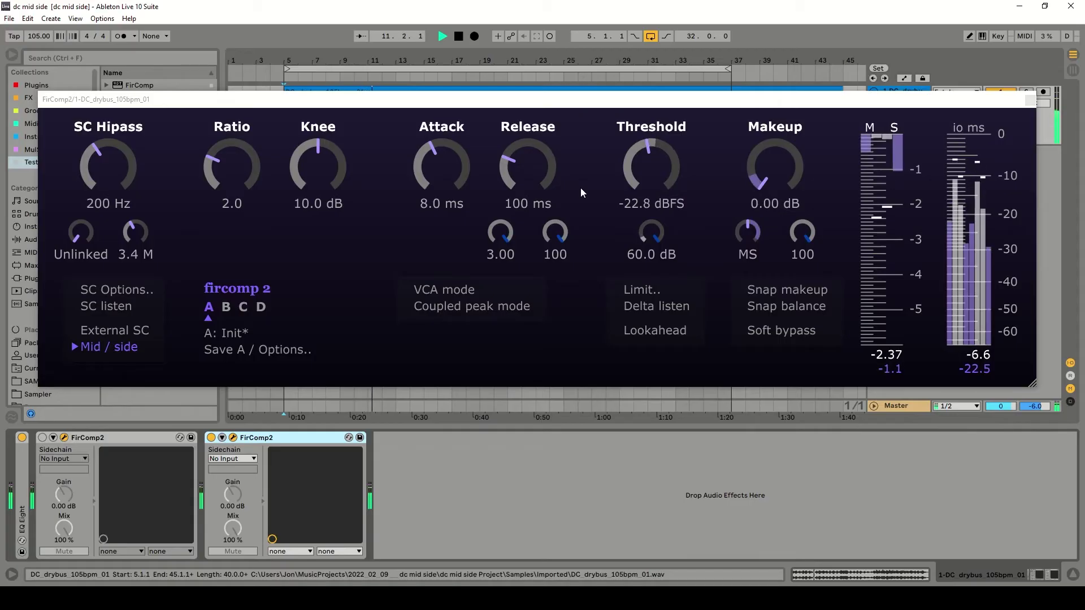
Step: Replay the loop and switch Soft bypass on and off to compare the dry and compressed drums
key(space)
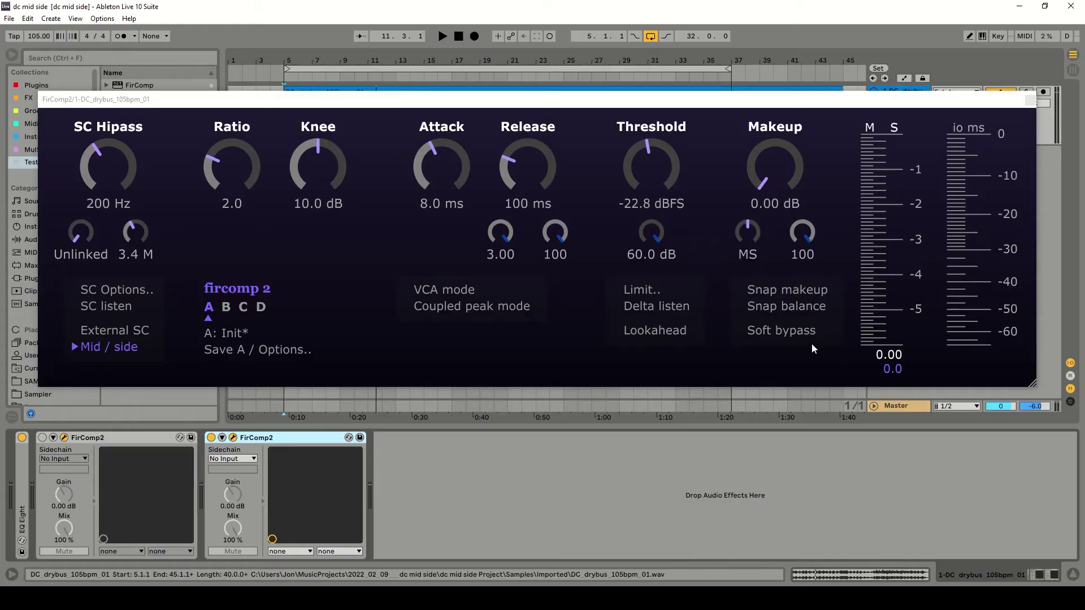
key(space)
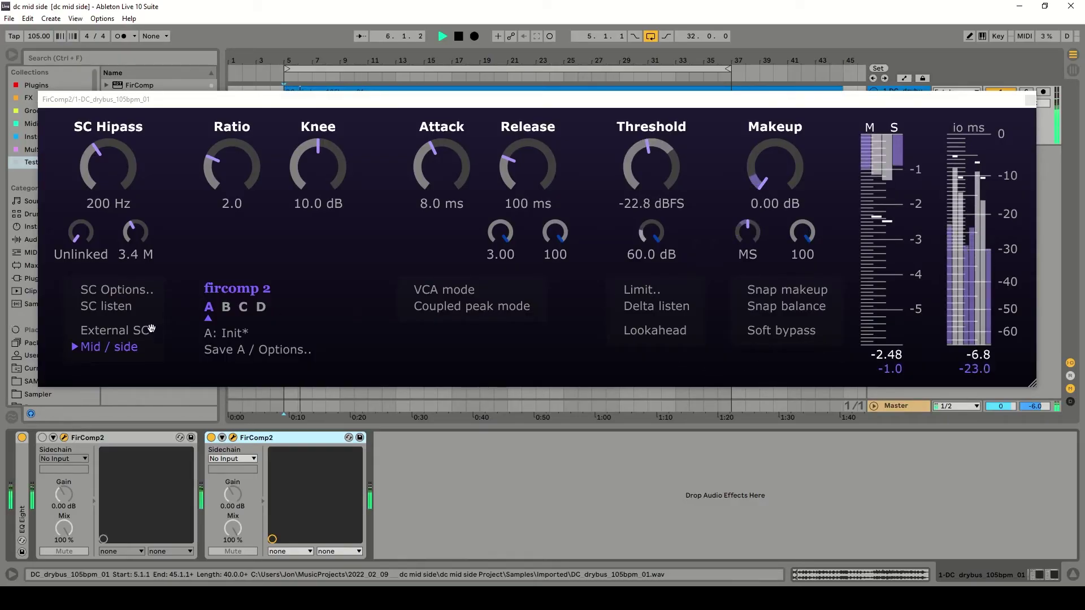
key(space)
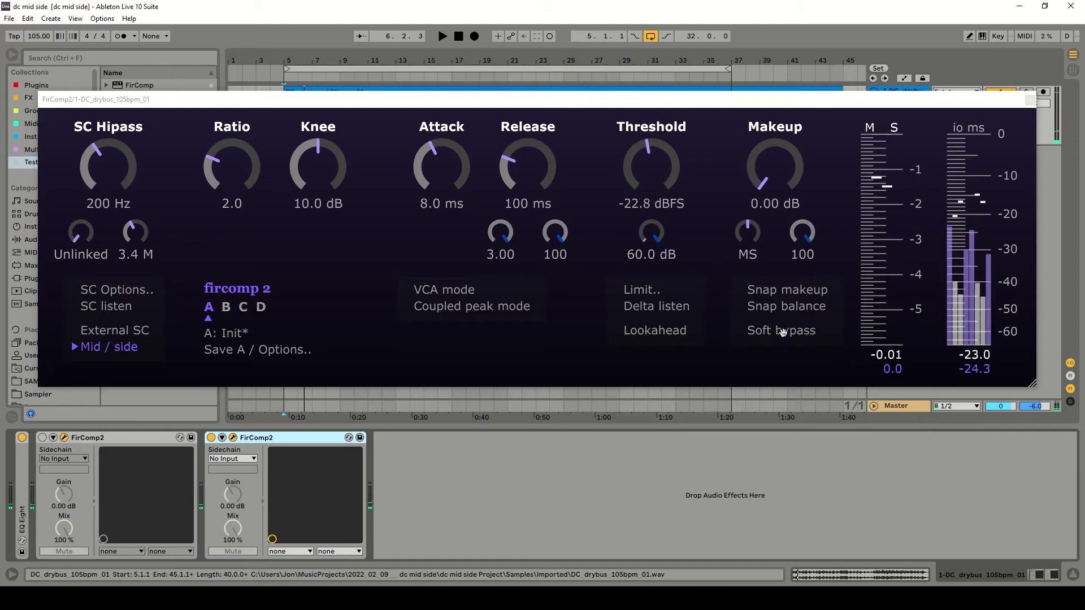
click(780, 332)
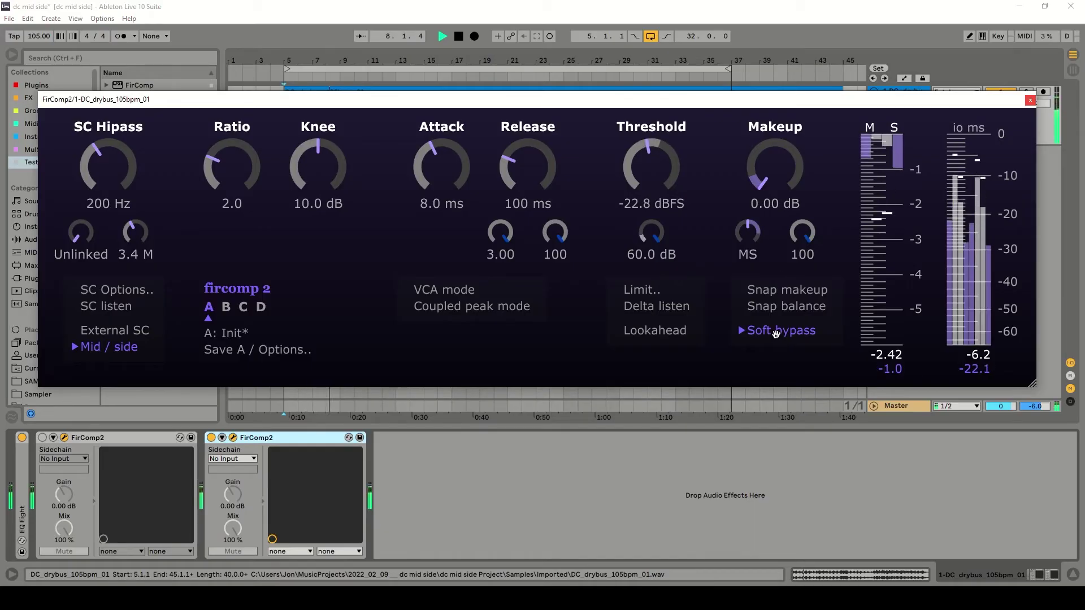
click(776, 332)
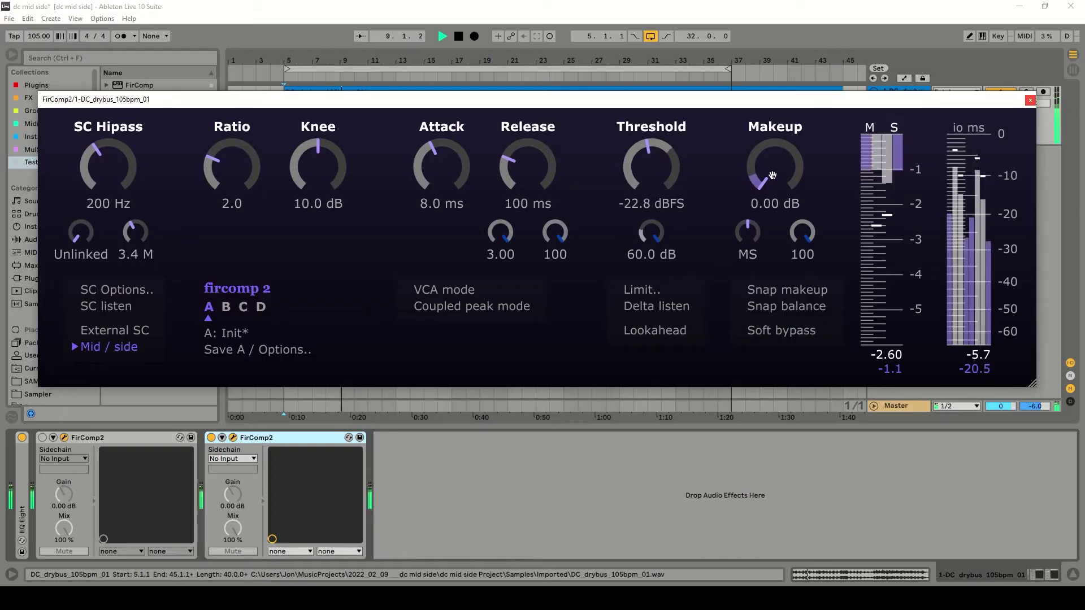
Step: Raise the makeup gain to about 0.76 dB and compare the level-matched result against Soft bypass
drag(766, 169, 768, 149)
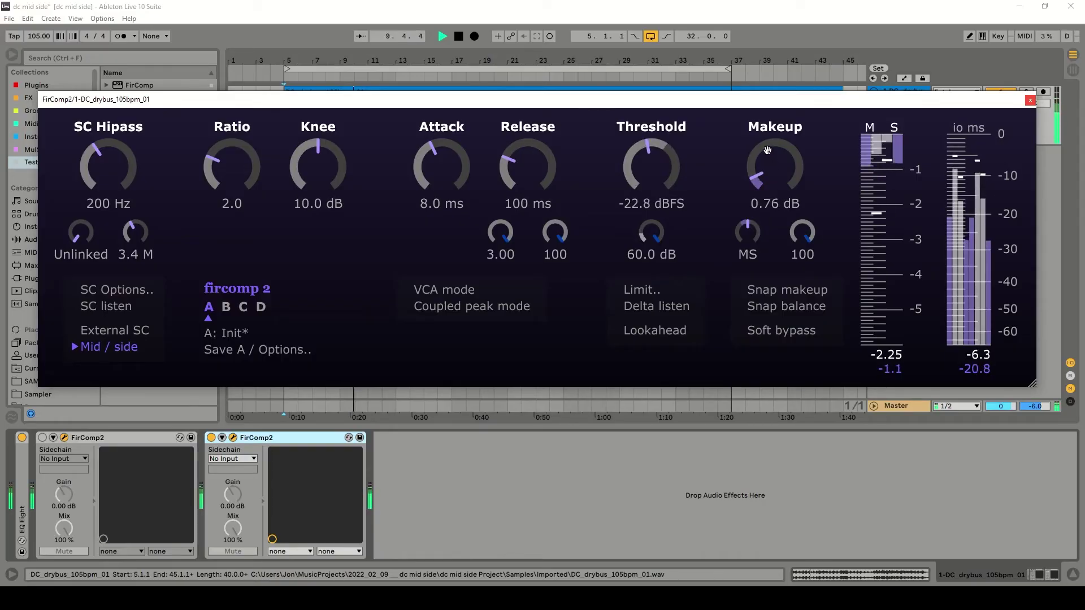
click(776, 331)
key(space)
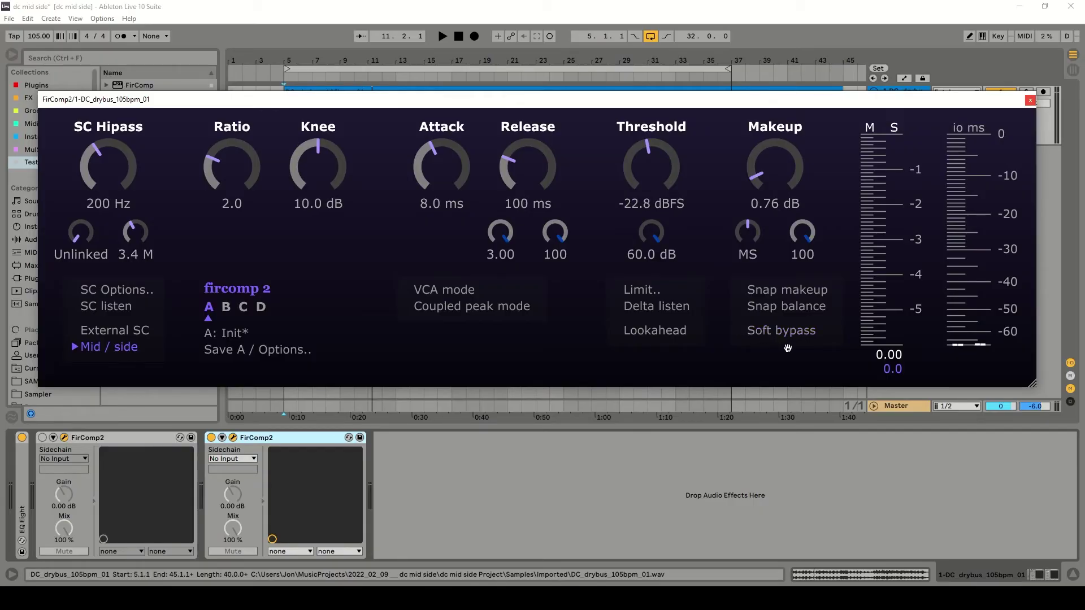
click(785, 348)
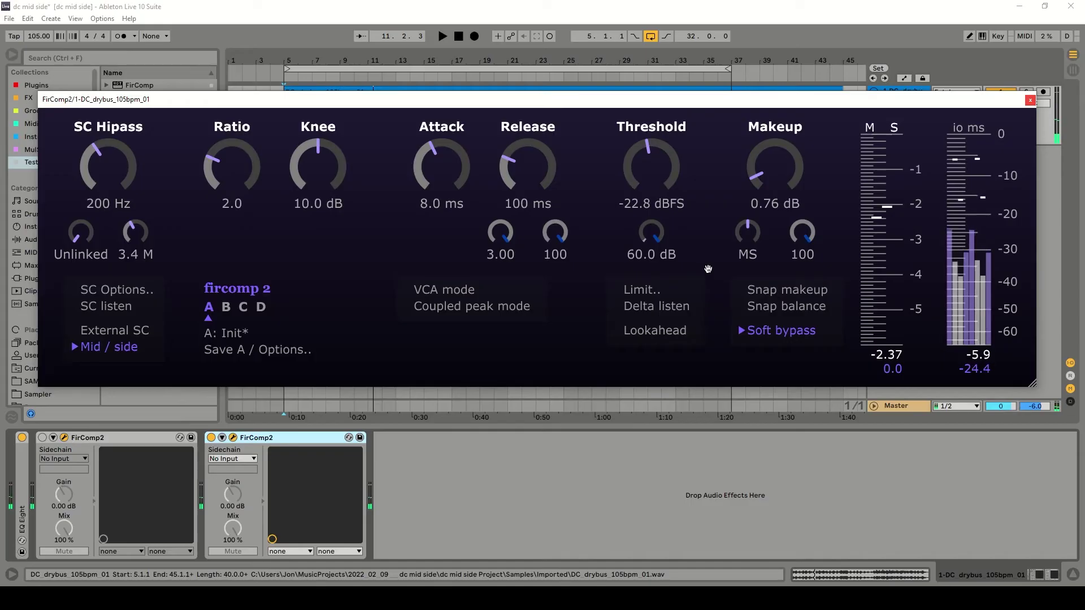
click(782, 332)
key(space)
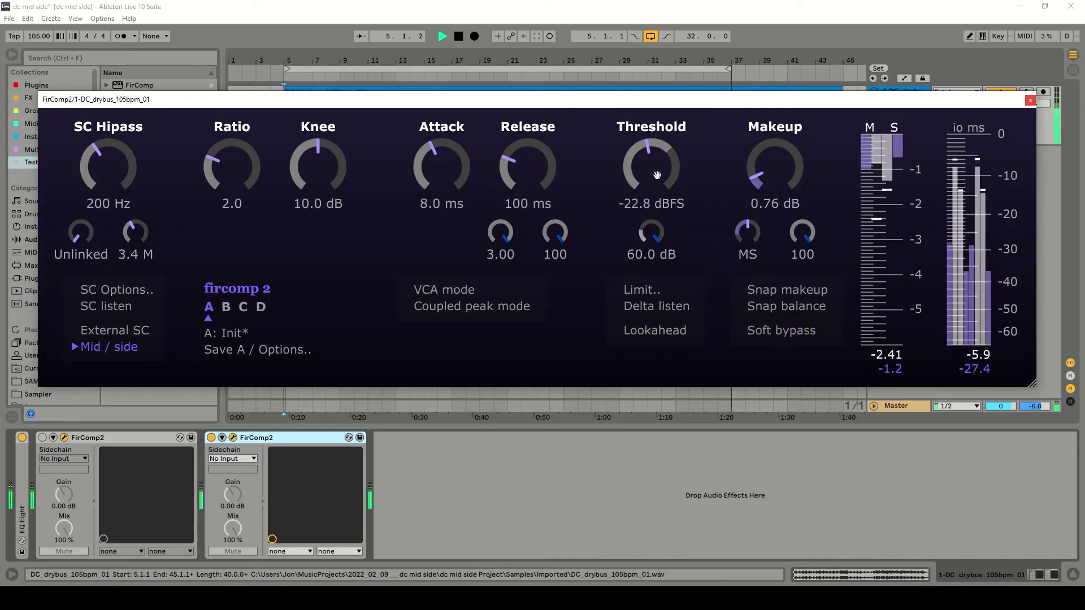
Step: Lower the threshold to about -25.6 dBFS, raise the makeup gain to about 1.58 dB, and save the set
mouse_move(649, 165)
mouse_down()
mouse_move(659, 189)
mouse_move(658, 177)
mouse_up()
drag(771, 169, 772, 157)
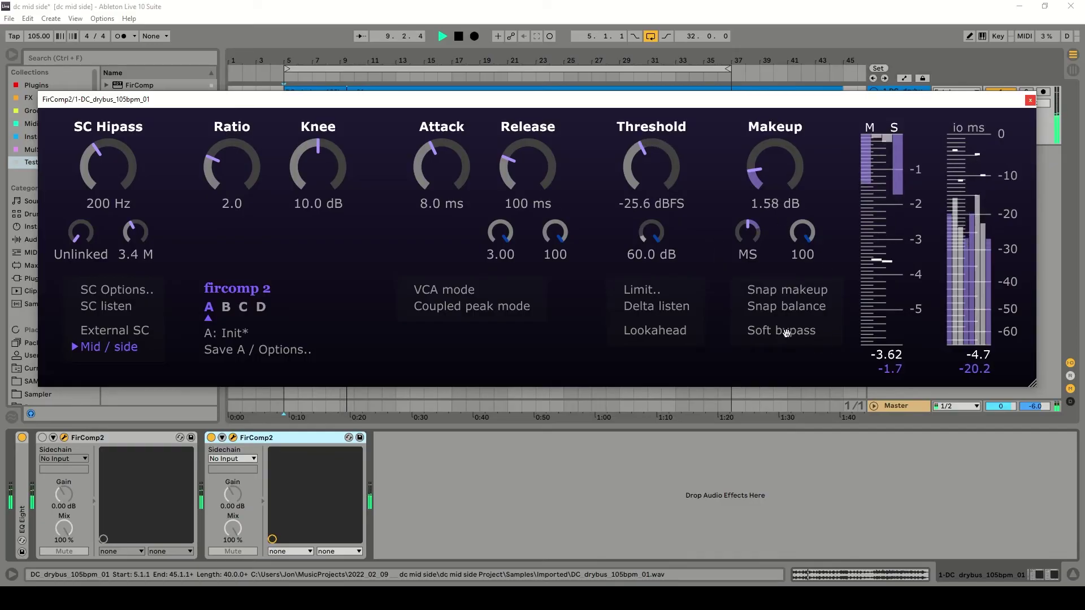
key(ctrl+s)
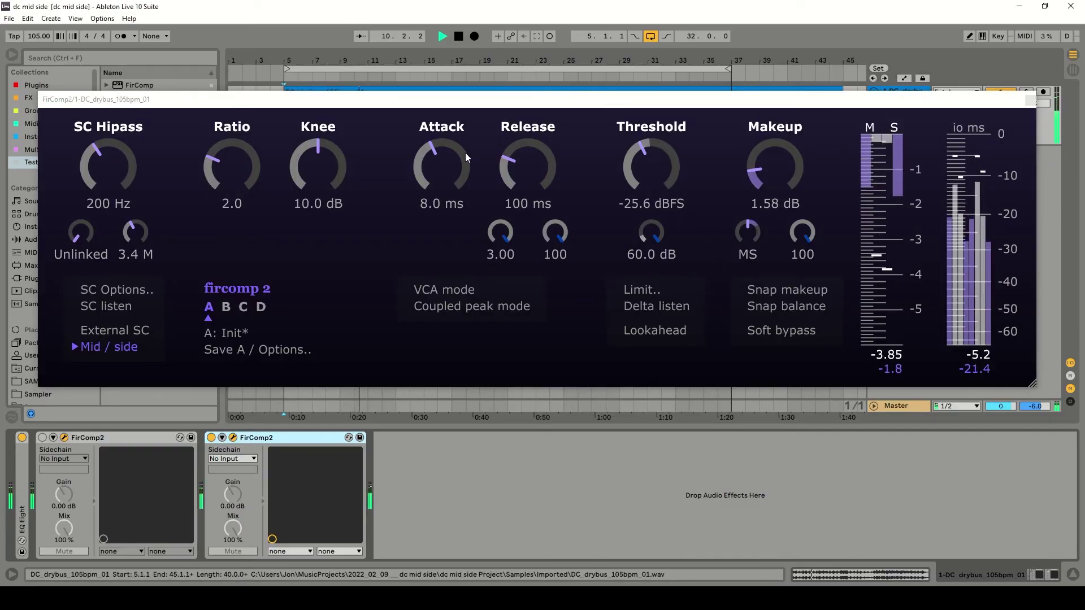
Step: Toggle Soft bypass repeatedly while playing the loop to compare the deeper compression with the bypassed drum bus
click(785, 333)
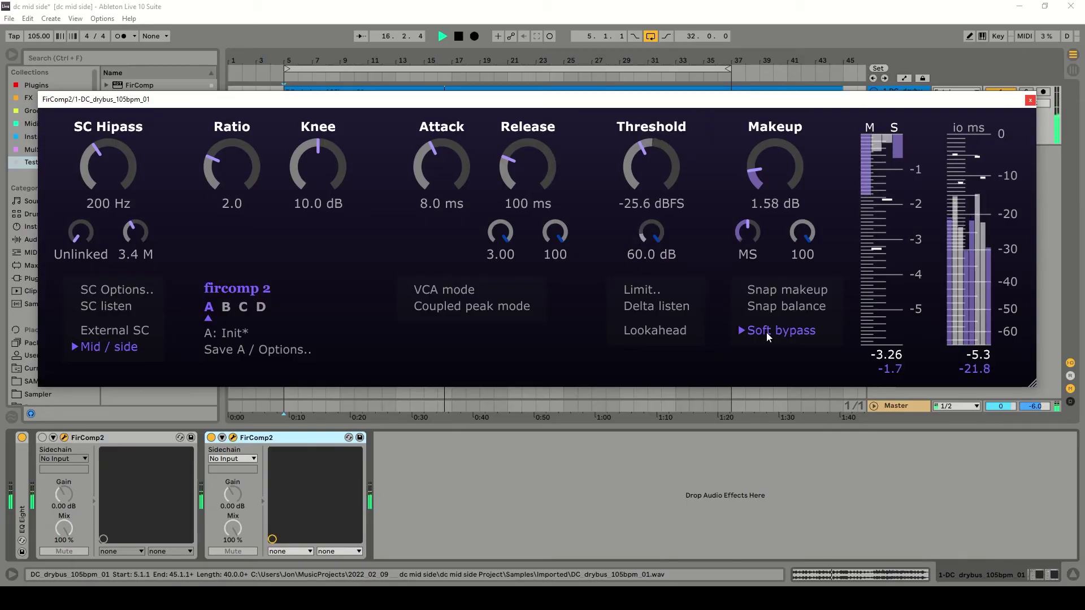
click(766, 332)
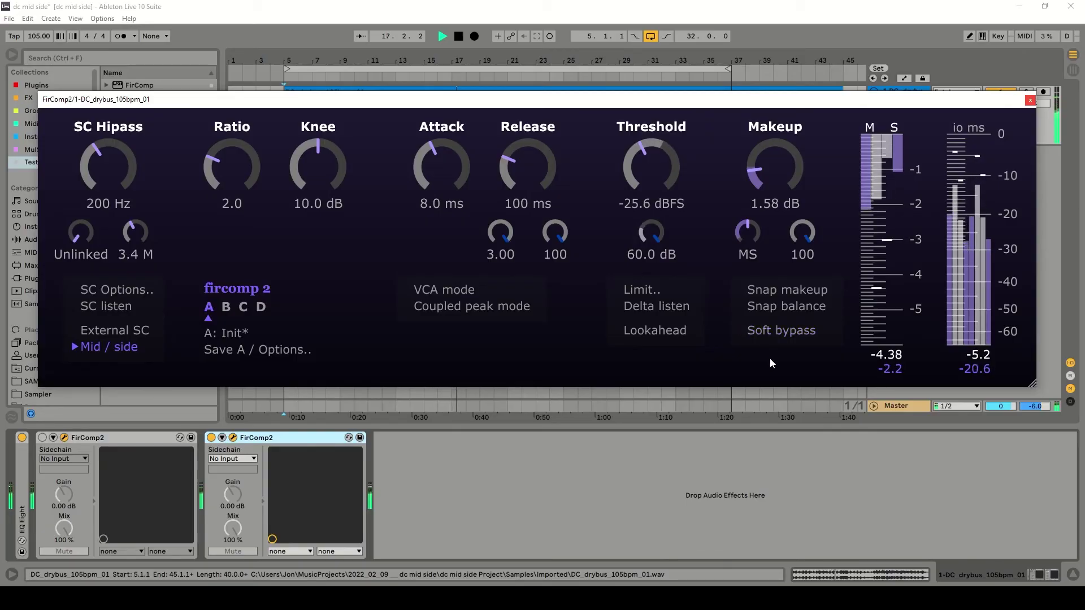
key(space)
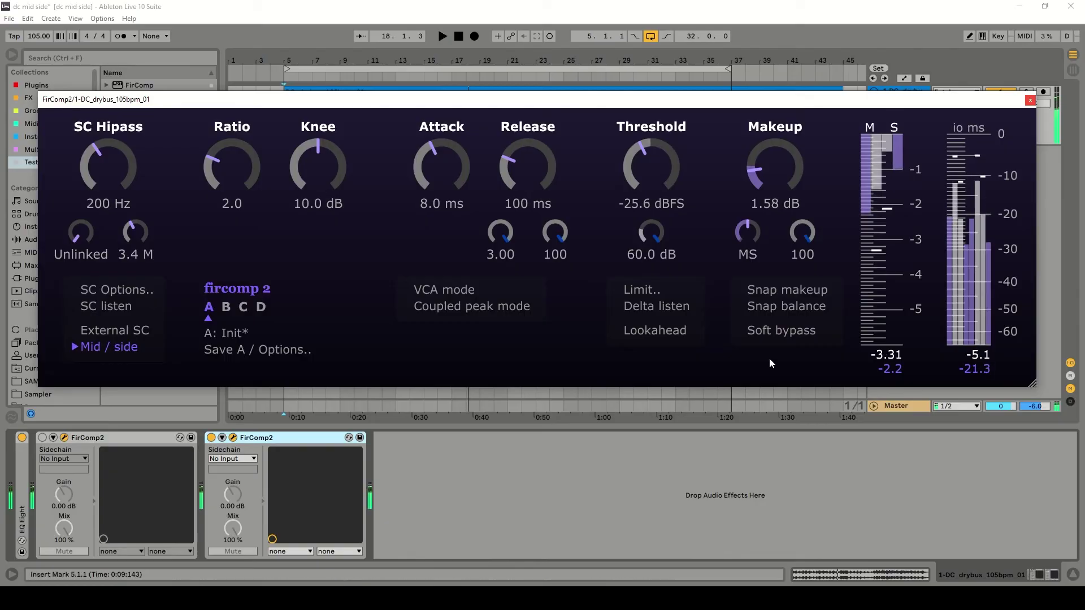
key(space)
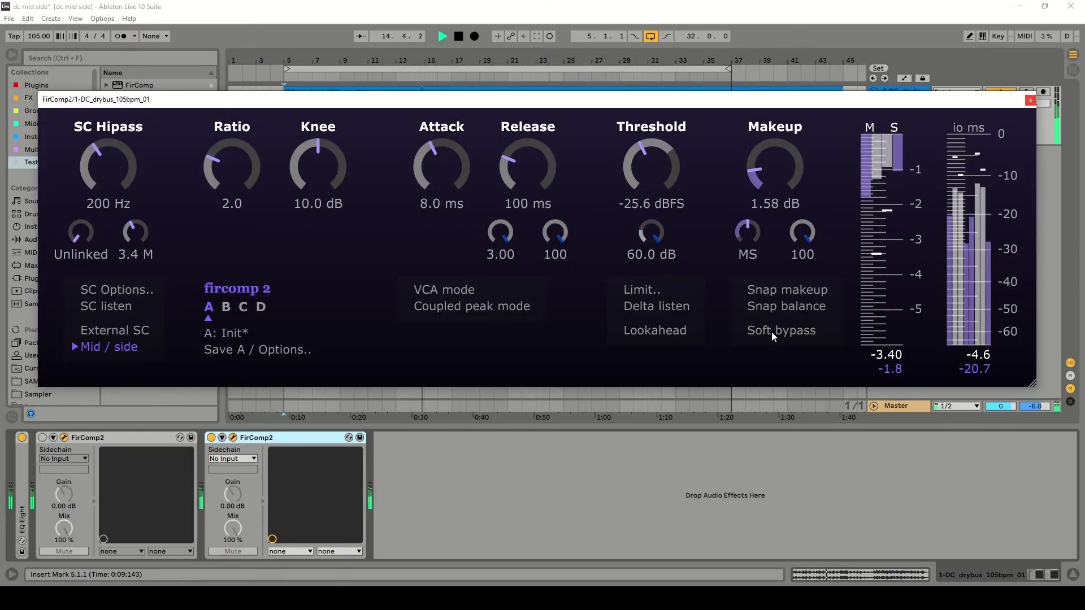
click(771, 331)
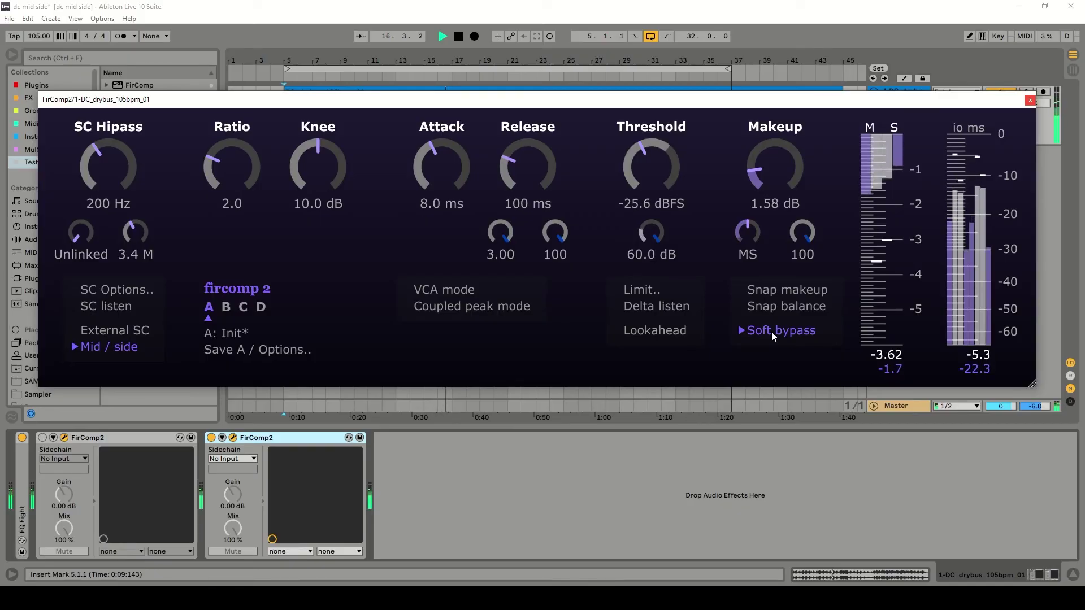
click(771, 331)
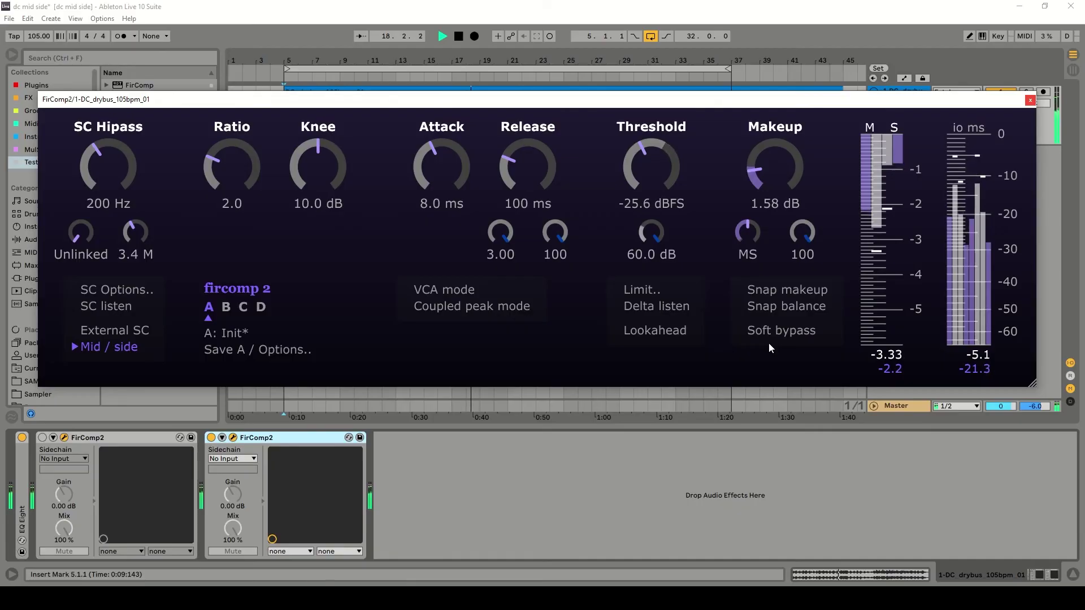
key(space)
key(space)
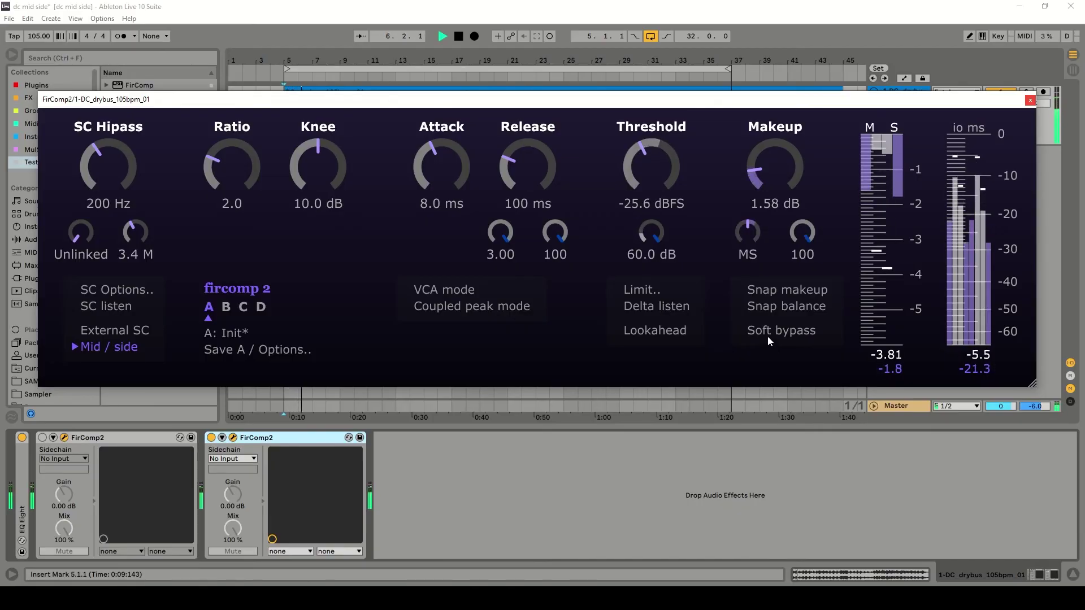
click(766, 334)
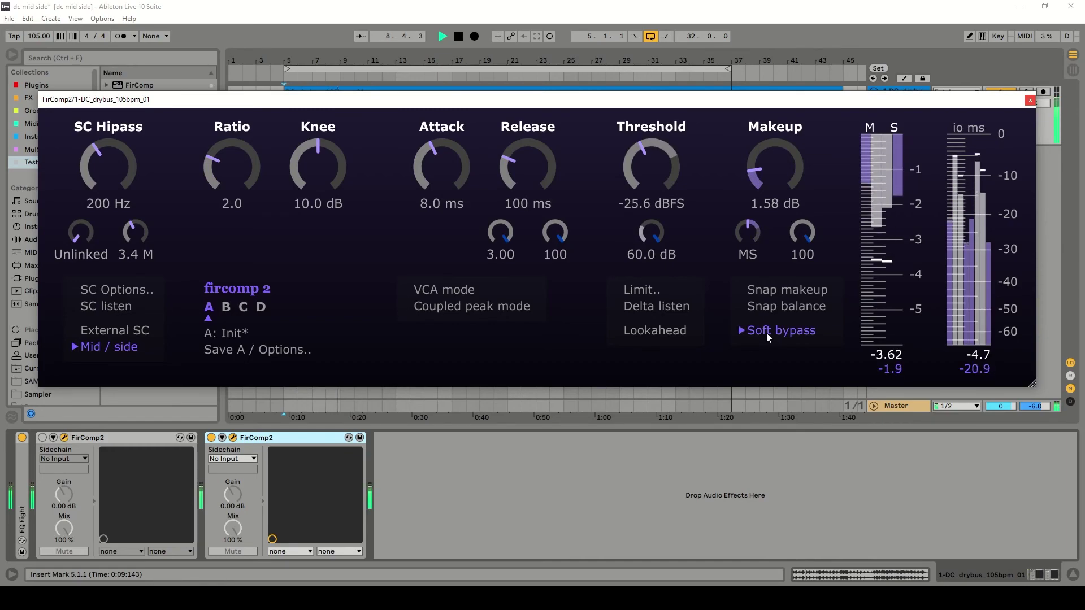
click(766, 334)
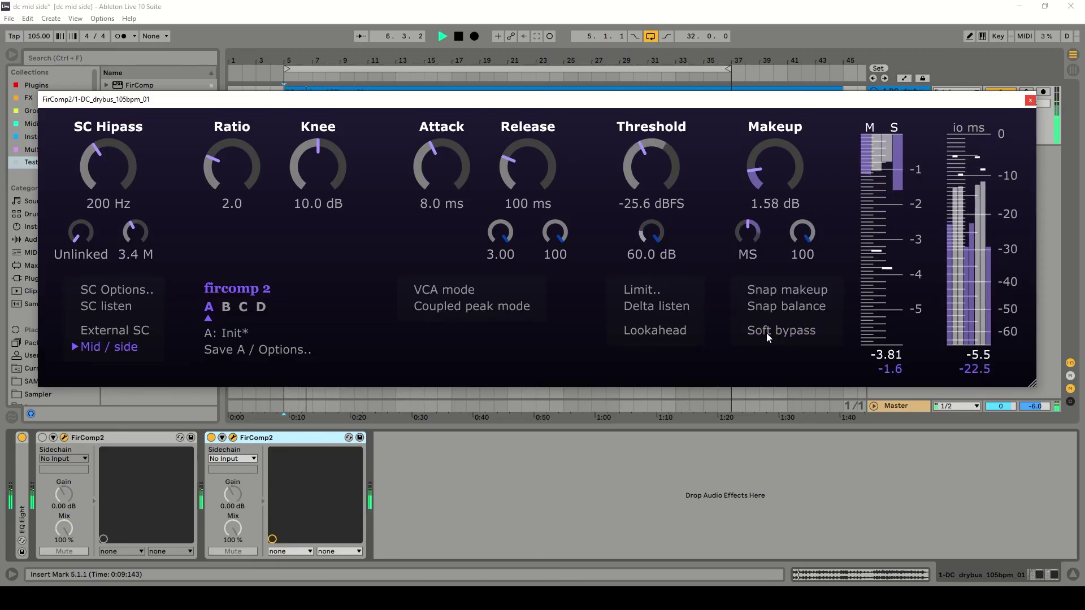
click(766, 334)
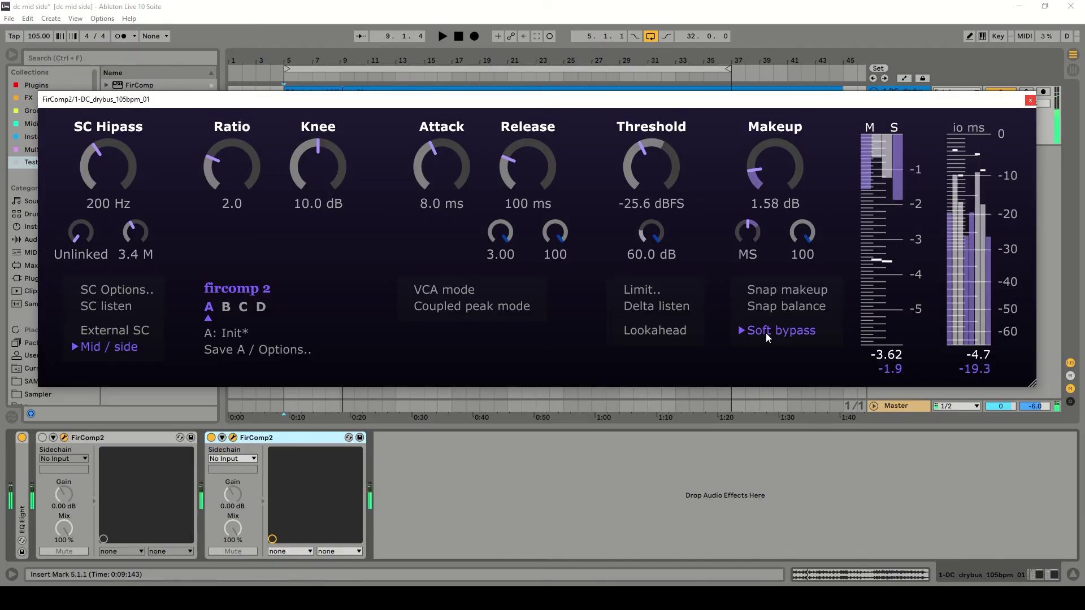
Step: Stop playback, leave Soft bypass off, and save the set
click(383, 11)
key(space)
key(ctrl+s)
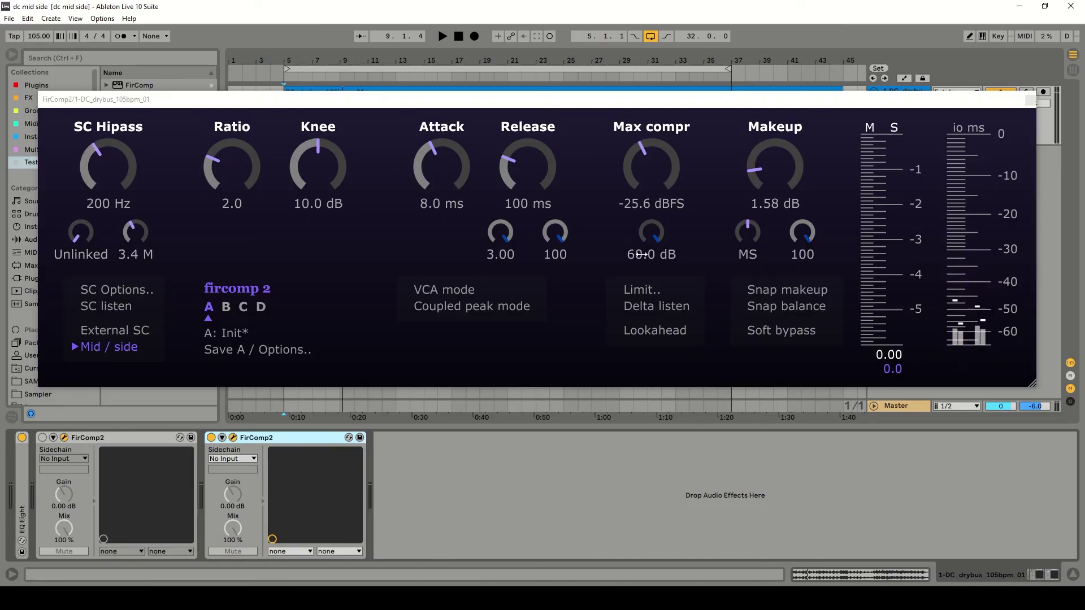
Step: During playback, set the threshold to about -29.0 dBFS and the makeup to about 2.56 dB, enable Soft bypass, and stop playback
key(space)
drag(655, 177, 653, 191)
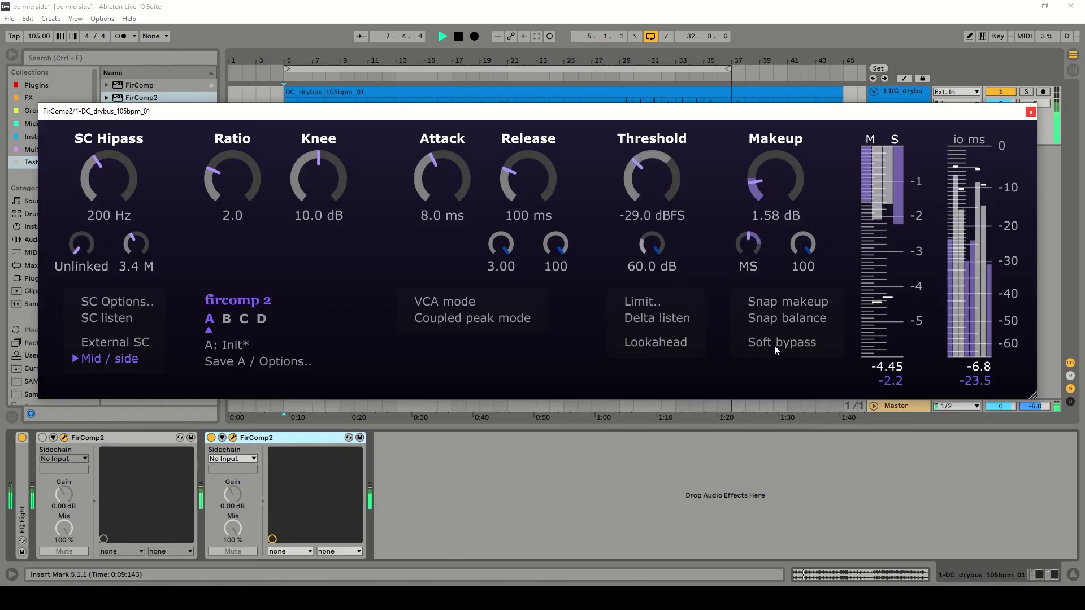
drag(775, 195, 775, 167)
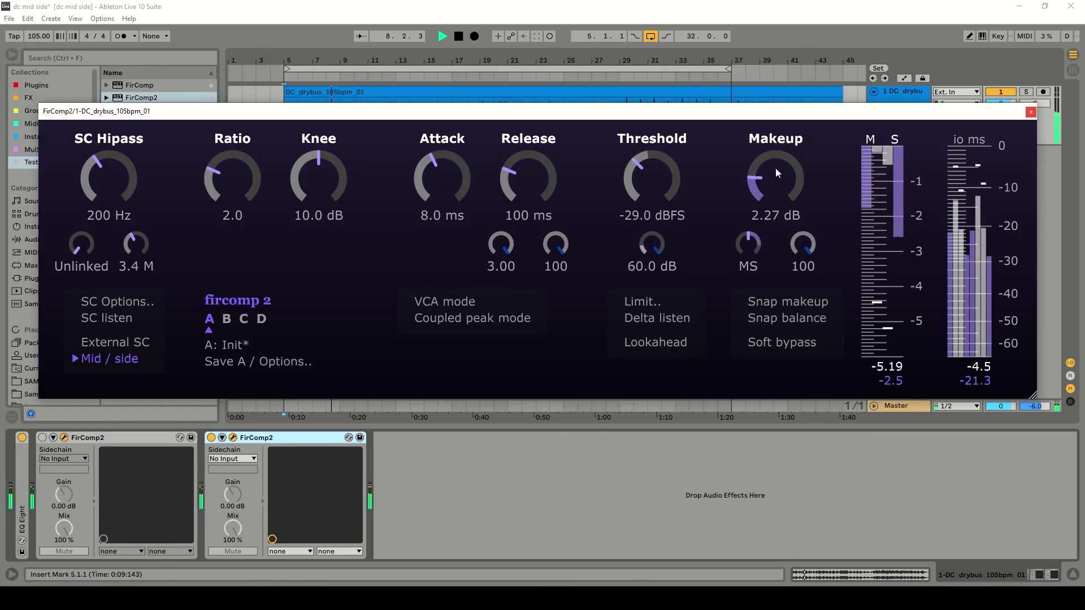
click(780, 346)
key(space)
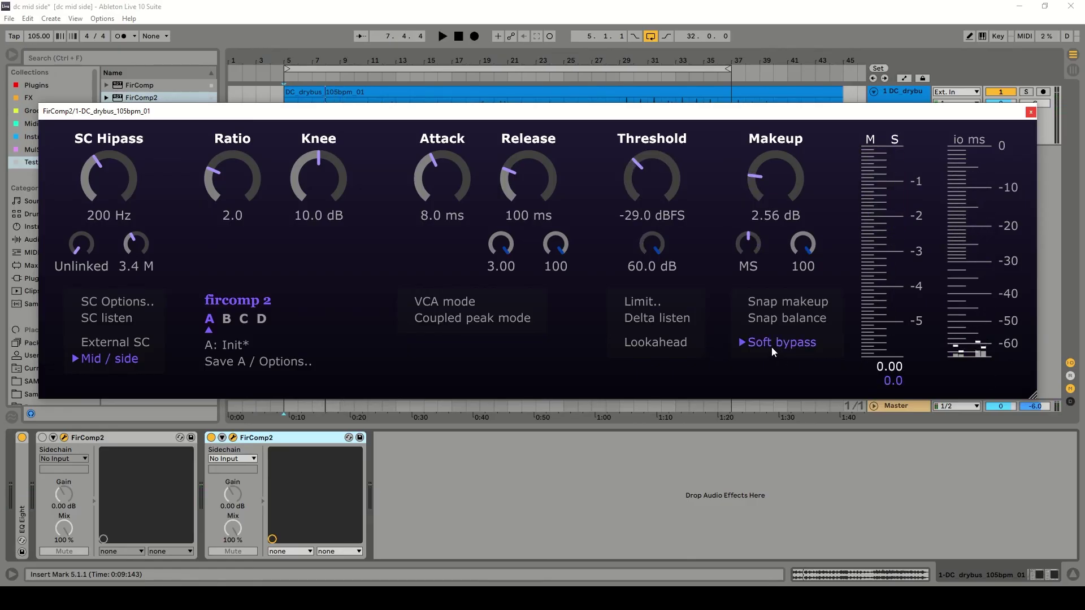
Step: Play the loop once with Soft bypass on and once with it off to compare the heavier compression
key(space)
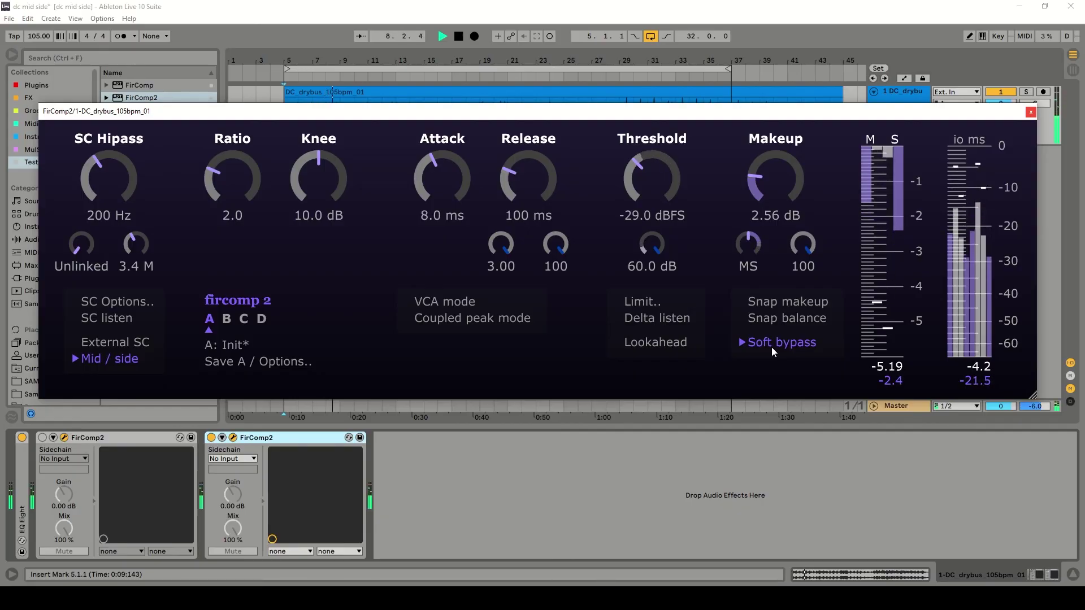
key(space)
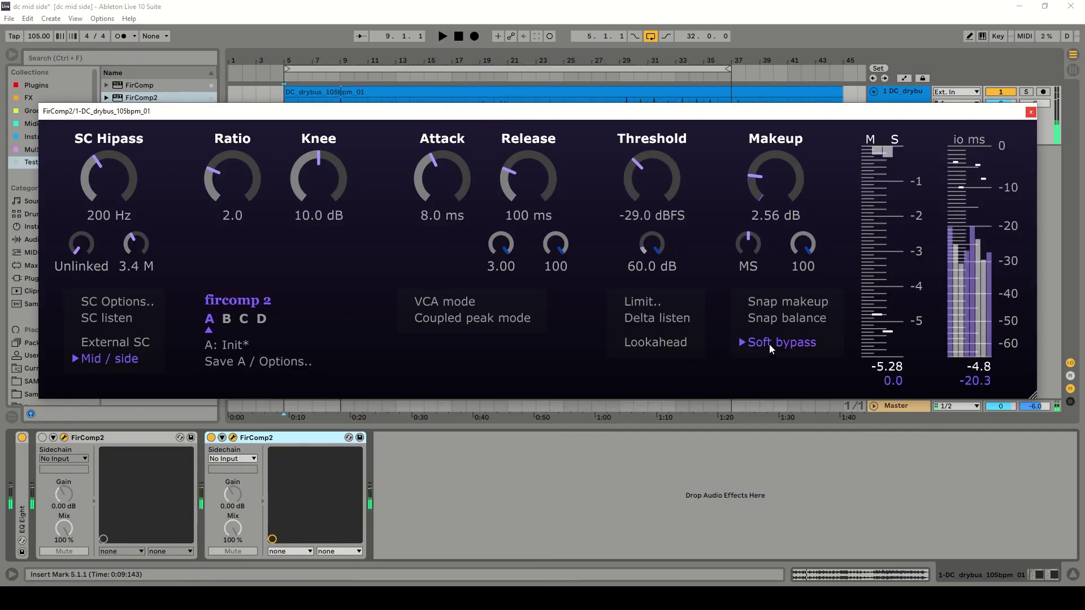
click(768, 344)
key(space)
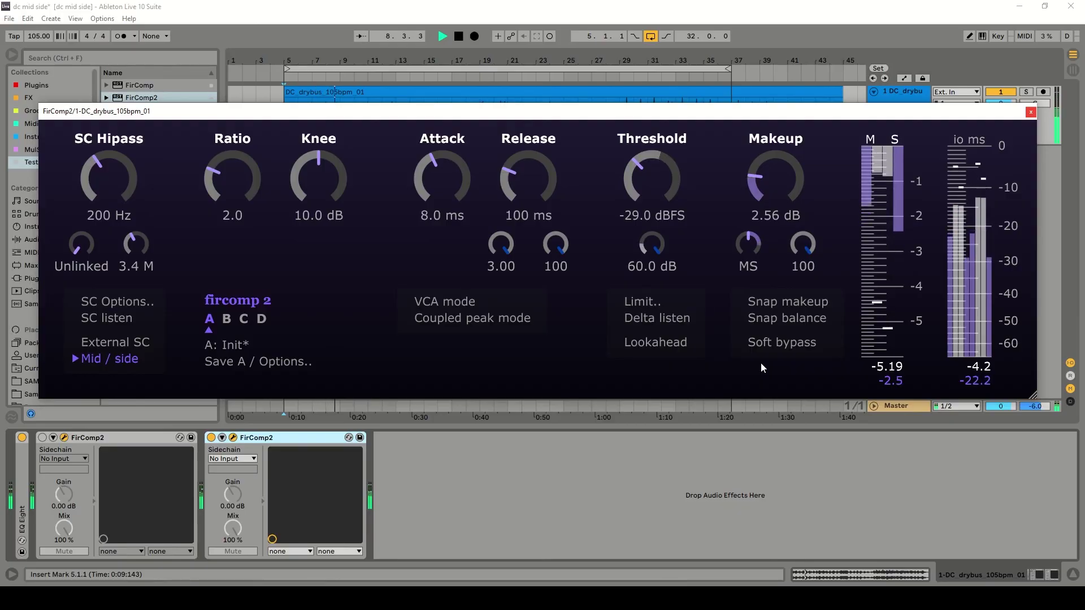
key(space)
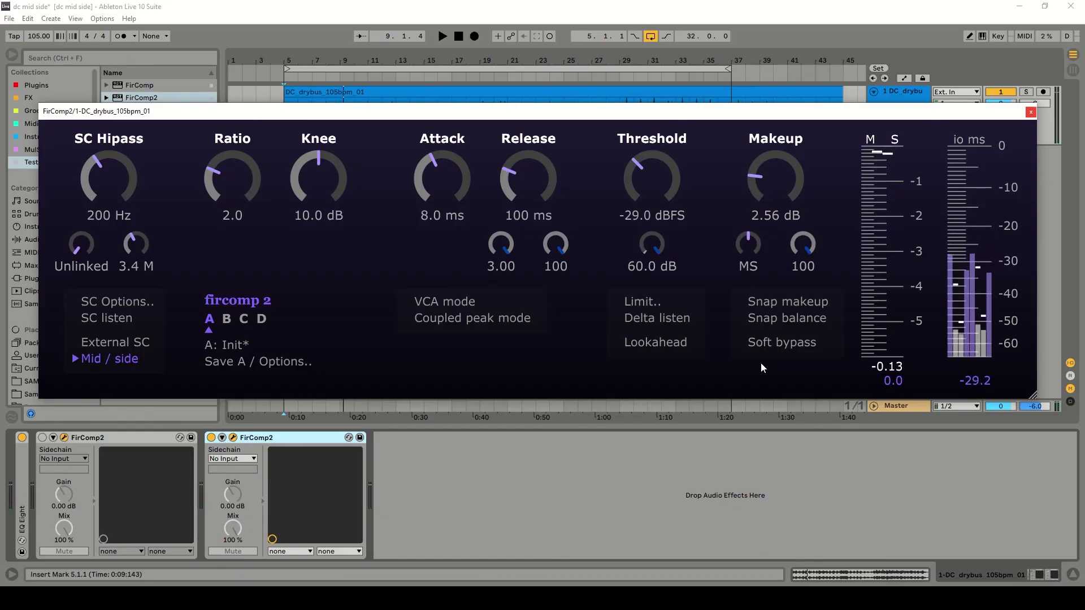
Step: During playback, raise the threshold to about -24.2 dBFS and lower the makeup gain to about 1.61 dB
key(space)
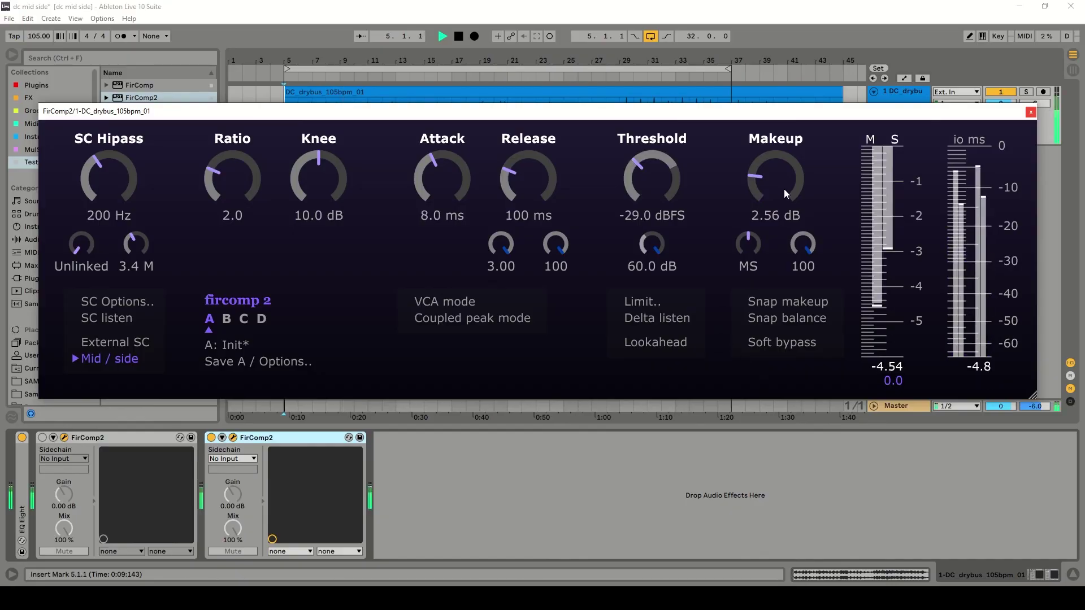
drag(658, 180, 658, 157)
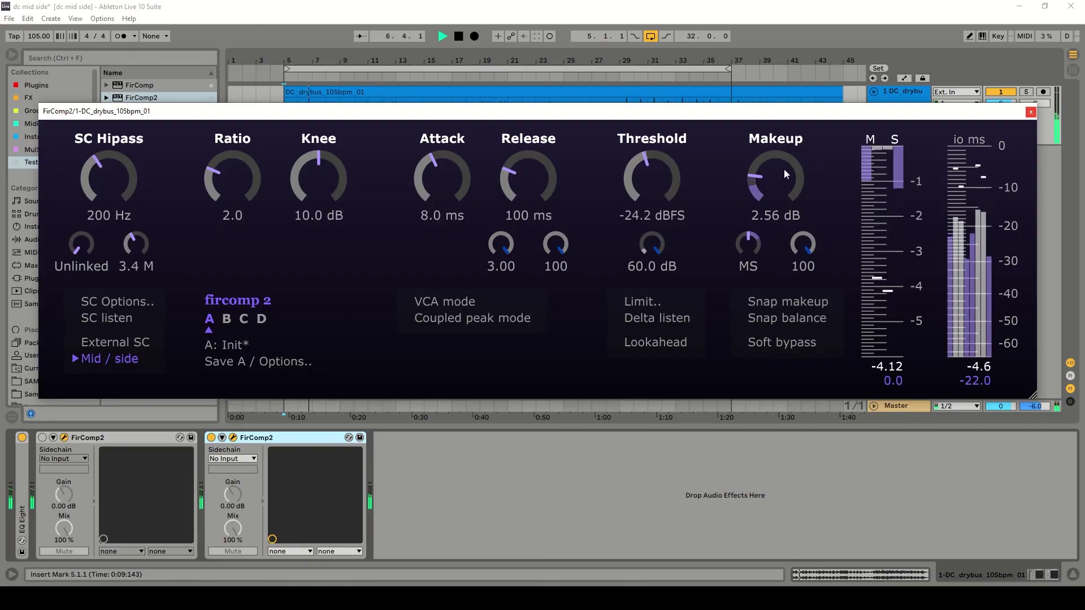
drag(784, 169, 782, 182)
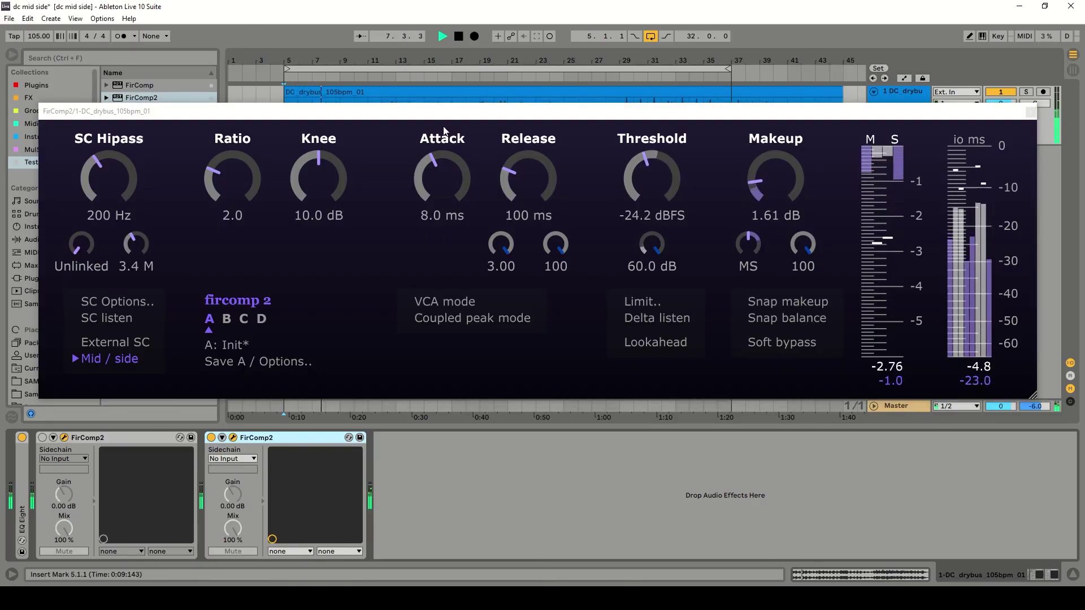